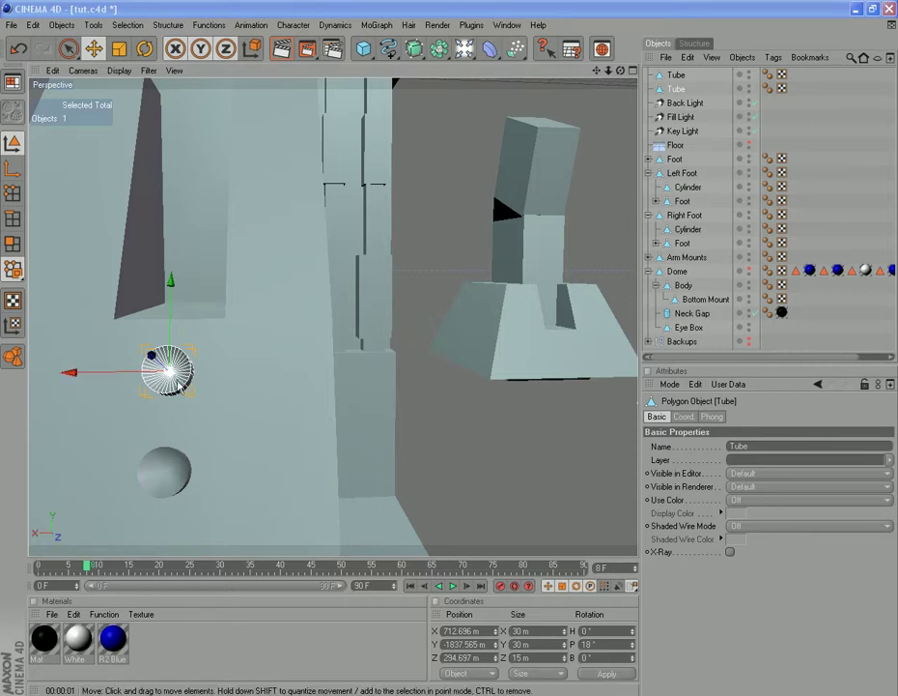
- Reset the pitch rotation of both Tube objects on the foot's sloped face to 0°
click(678, 77)
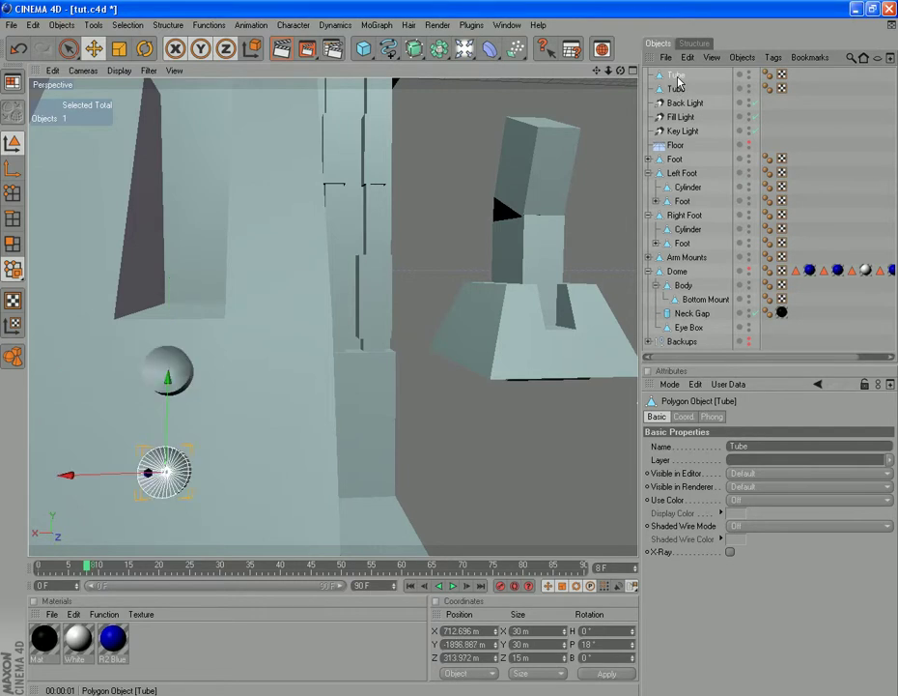
scroll(496, 298, down, 6)
scroll(495, 303, down, 8)
scroll(496, 303, down, 3)
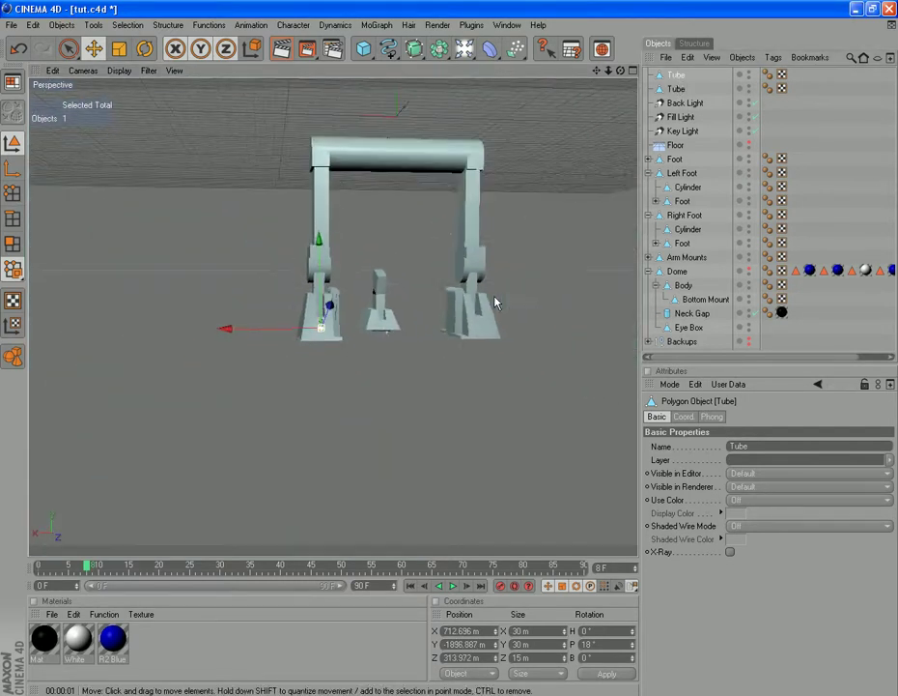
scroll(495, 303, up, 10)
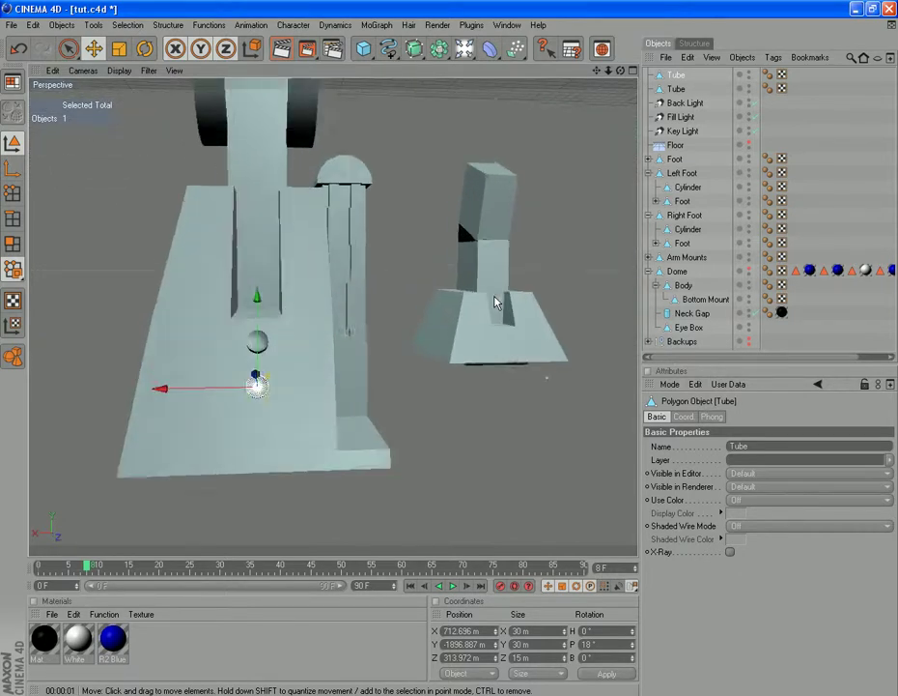
scroll(495, 302, up, 3)
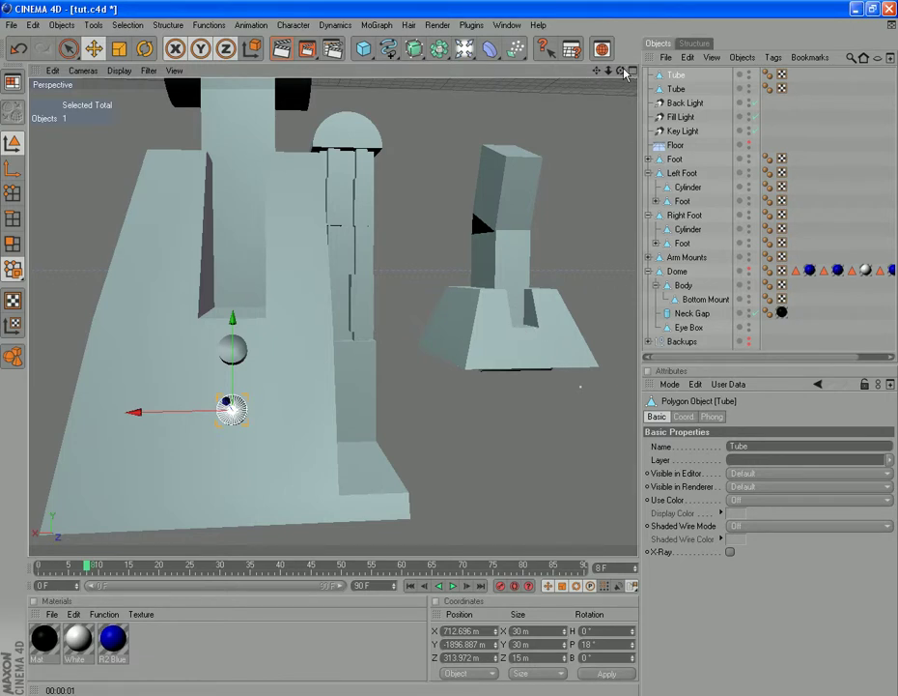
drag(621, 74, 4, 8)
drag(596, 71, 815, 73)
scroll(521, 431, down, 7)
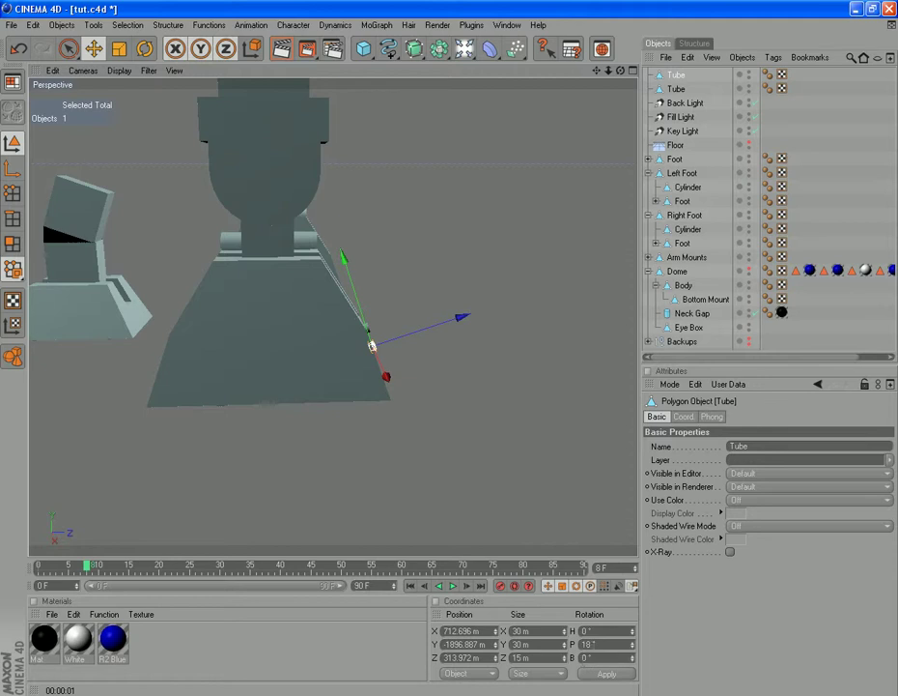
drag(592, 644, 513, 632)
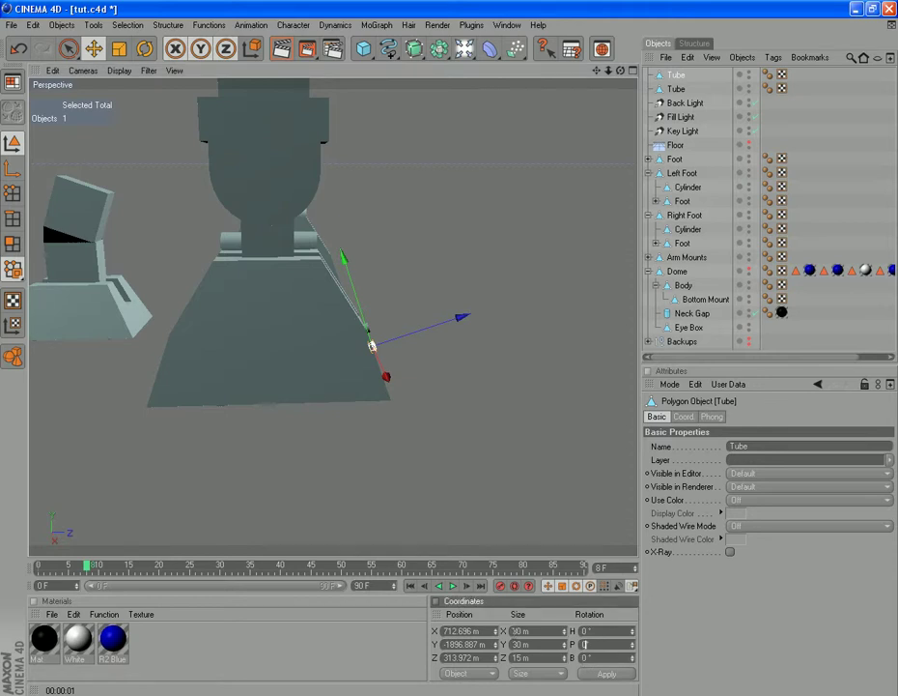
key(Return)
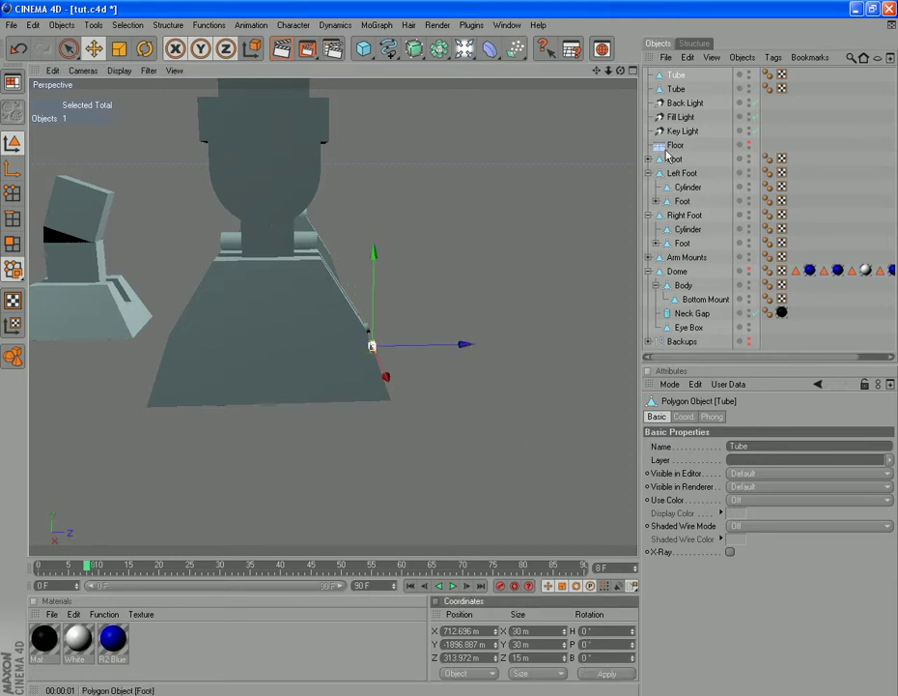
click(679, 89)
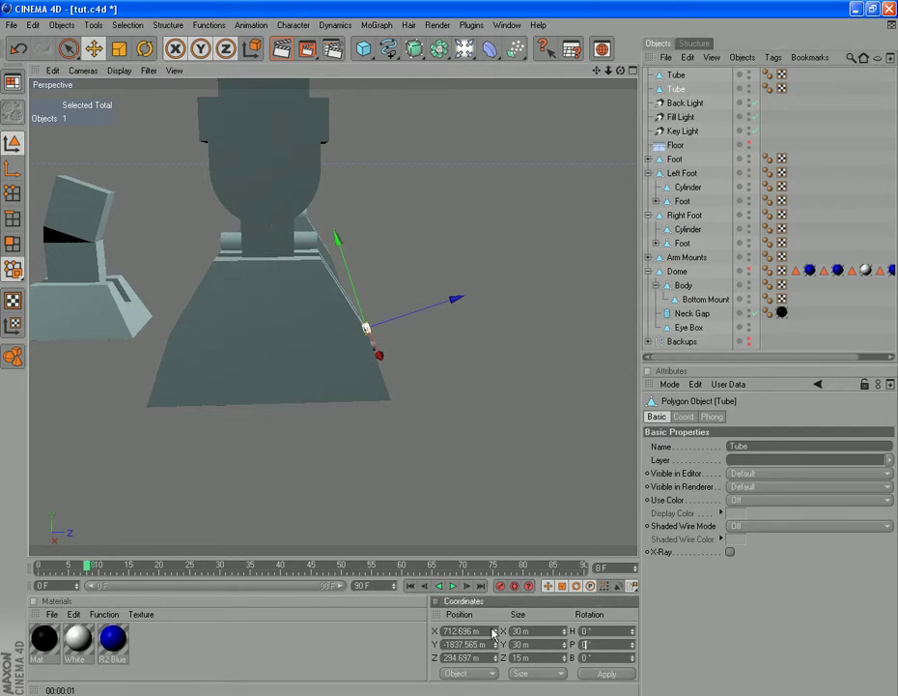
click(617, 676)
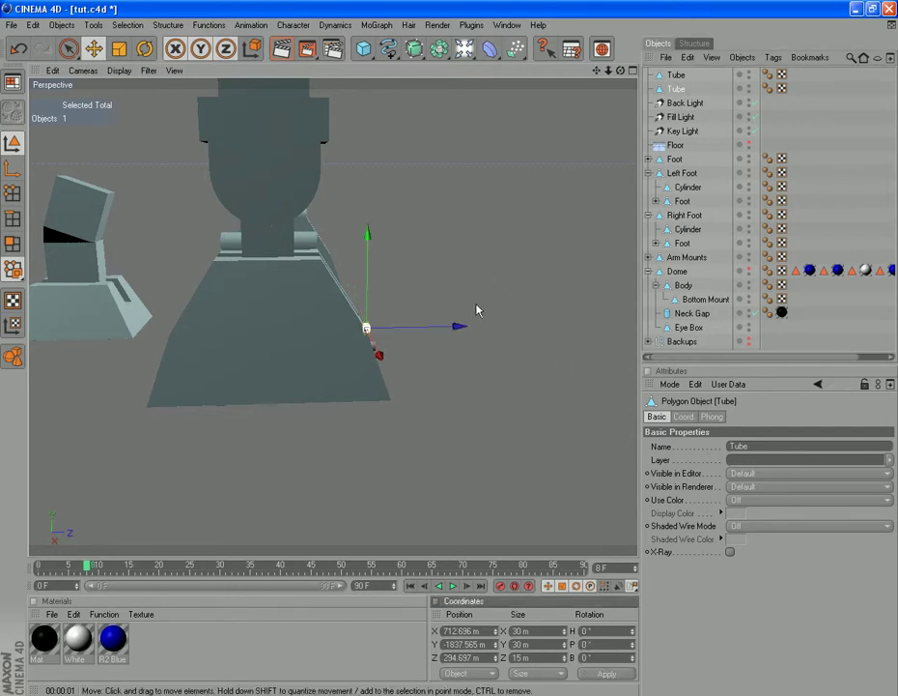
- Move both tubes along Z past the opposite side of the foot, to about -363 m for the upper and -369 m for the lower
drag(468, 332, 284, 335)
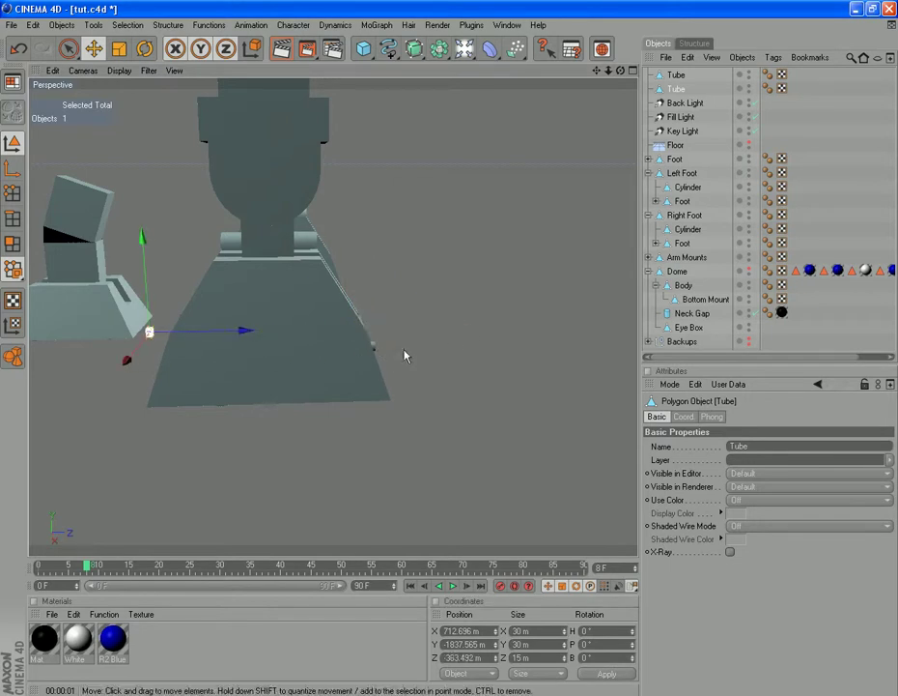
click(375, 347)
drag(421, 348, 240, 349)
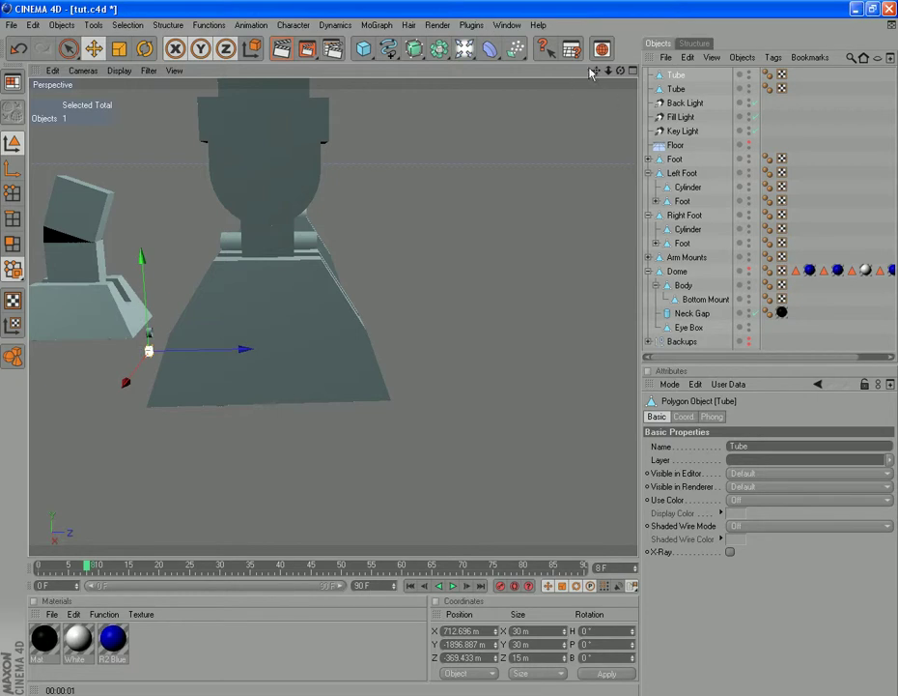
- Flip the lower tube to face the opposite way by setting its pitch rotation to -198°
drag(596, 71, 833, 33)
scroll(470, 381, up, 7)
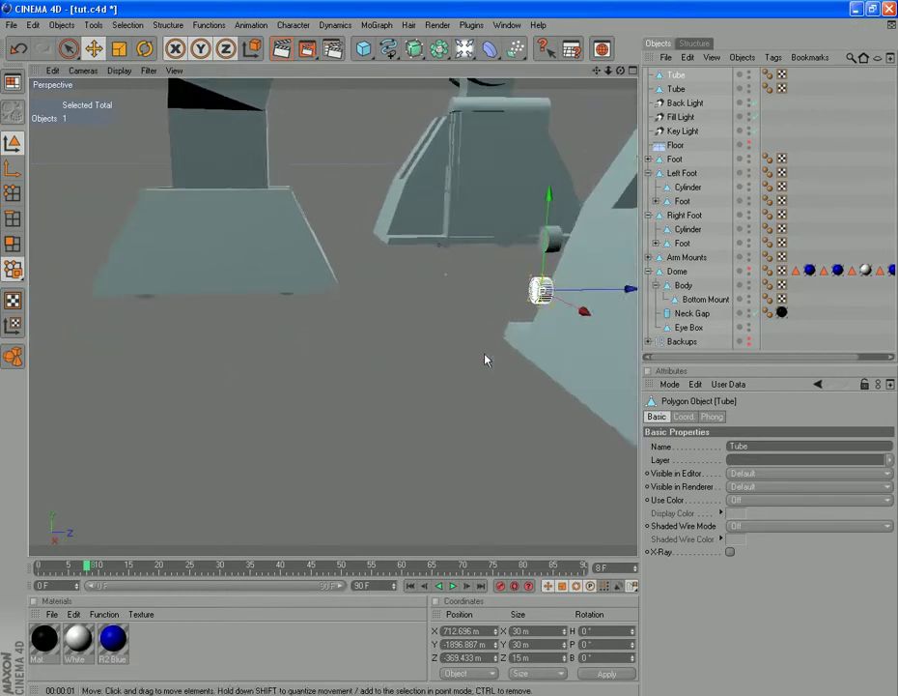
drag(620, 71, 14, 70)
scroll(234, 314, down, 8)
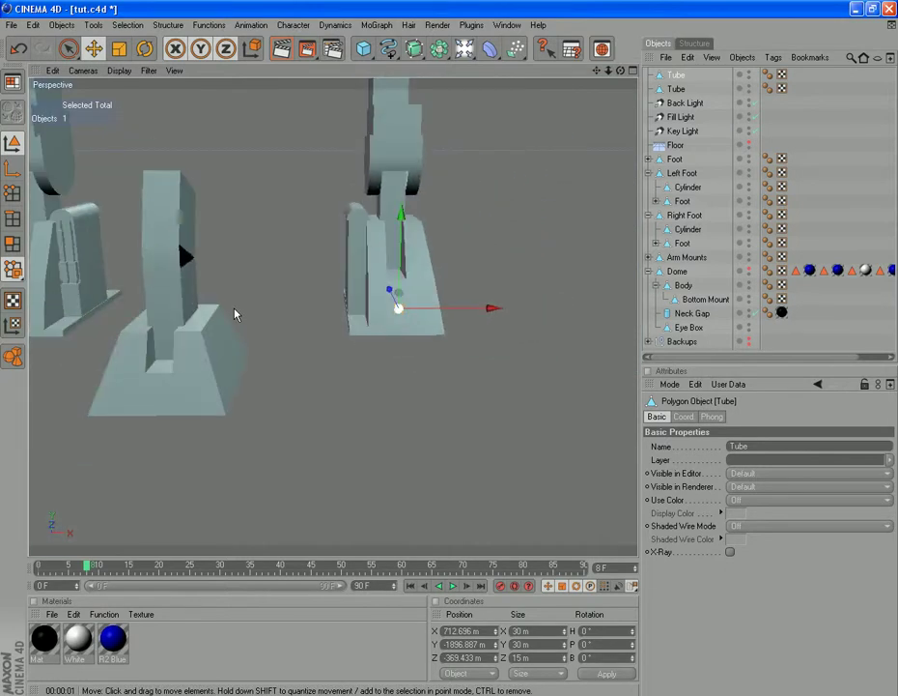
scroll(235, 313, up, 3)
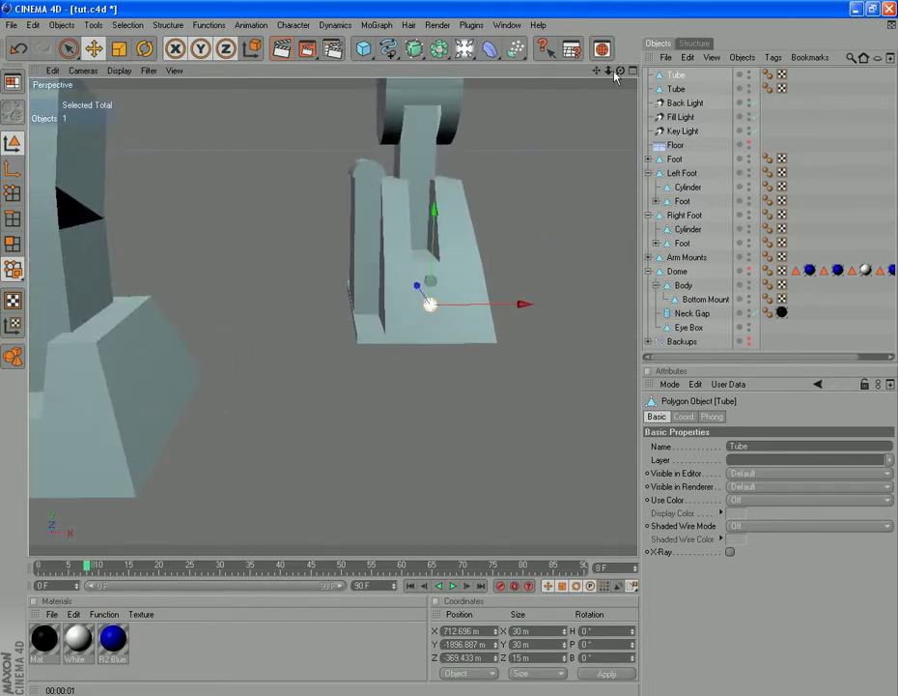
drag(620, 72, 844, 140)
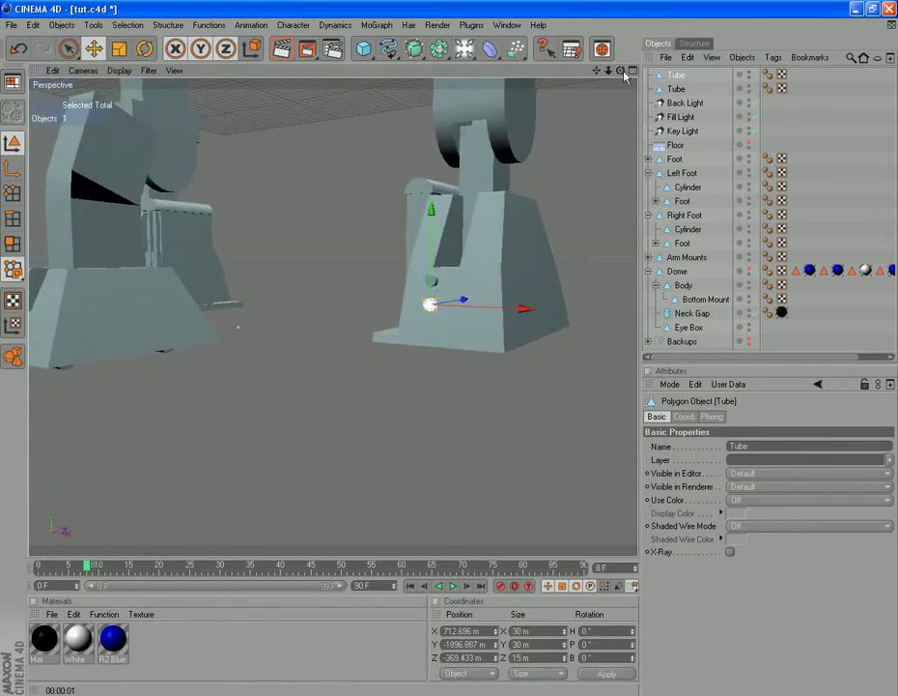
drag(623, 73, 507, 26)
scroll(458, 350, up, 5)
drag(597, 72, 512, 347)
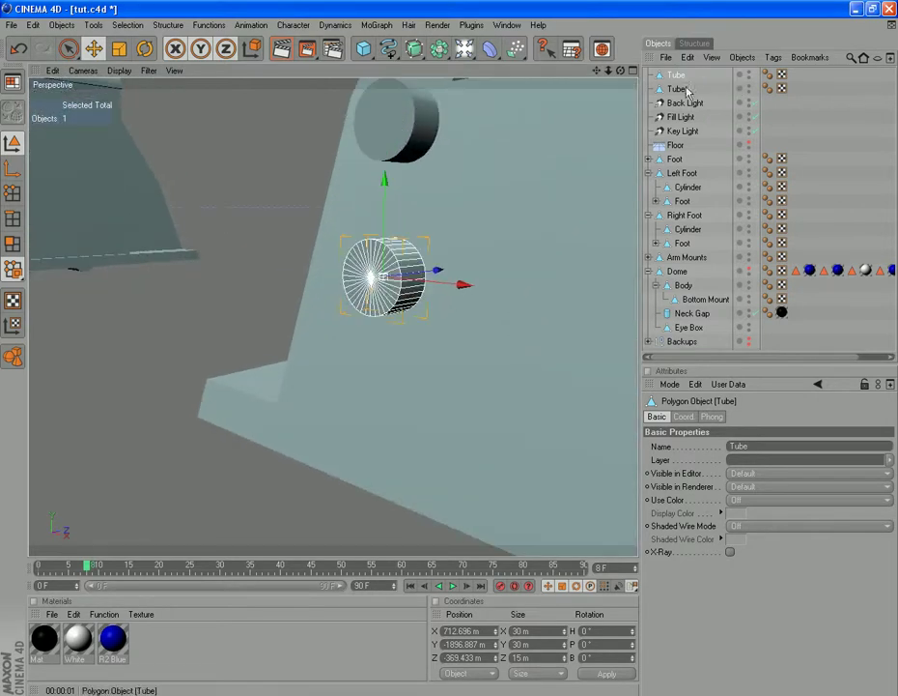
click(144, 48)
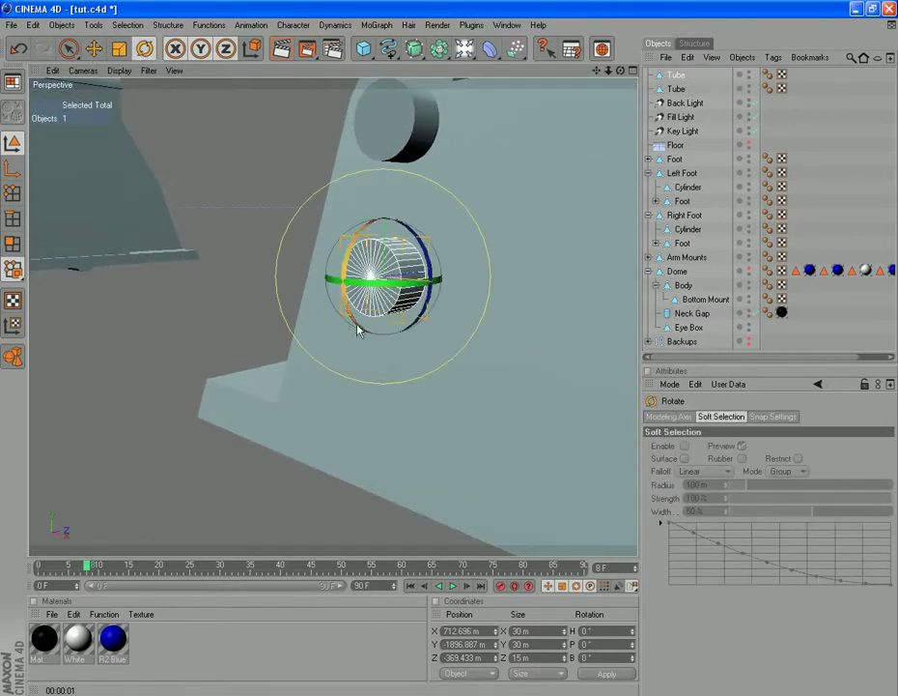
drag(357, 328, 429, 207)
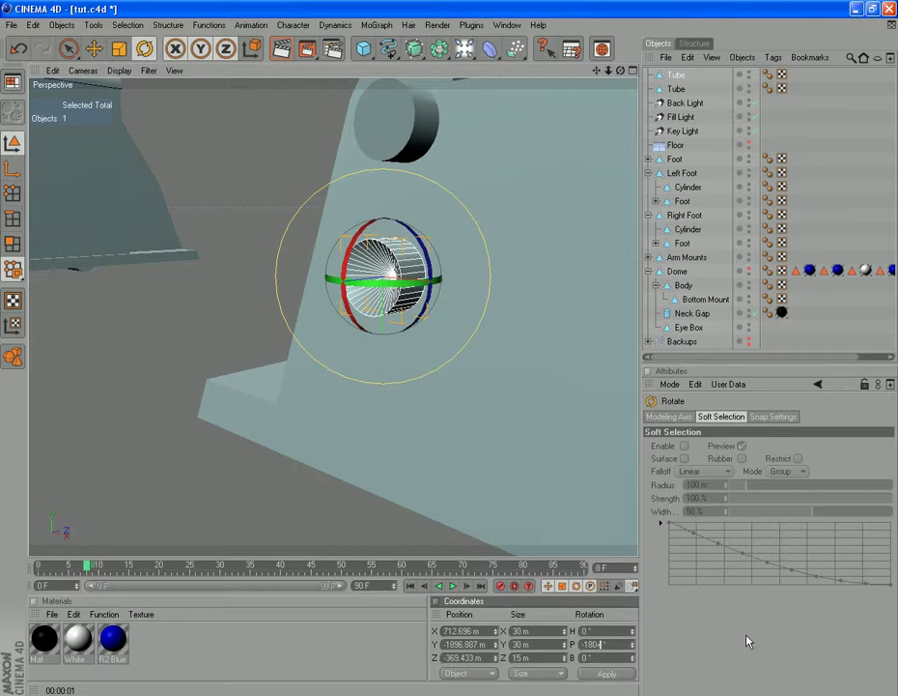
text(18)
click(615, 674)
click(615, 676)
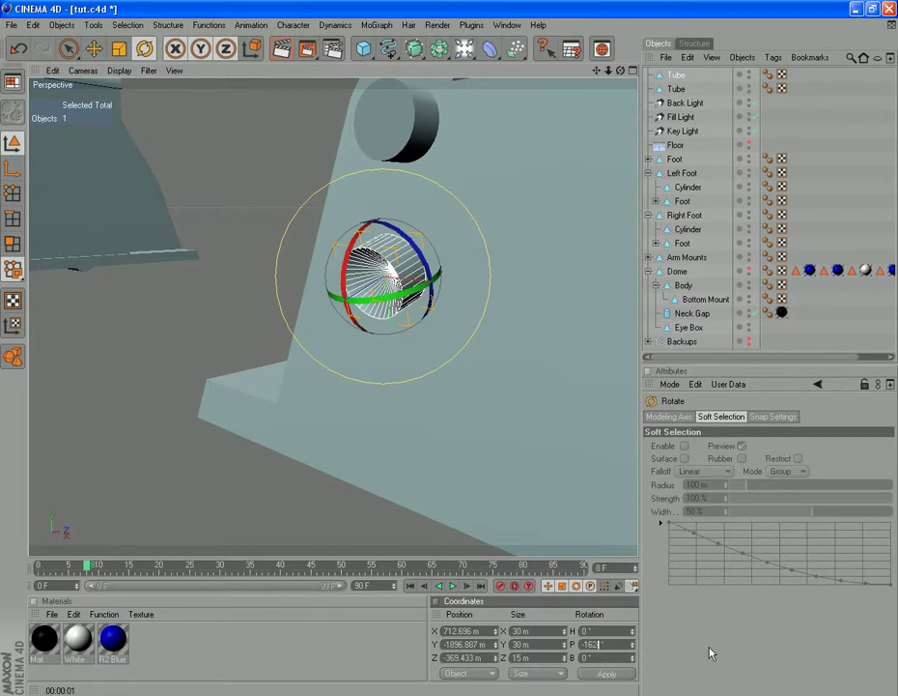
text(-198)
key(Return)
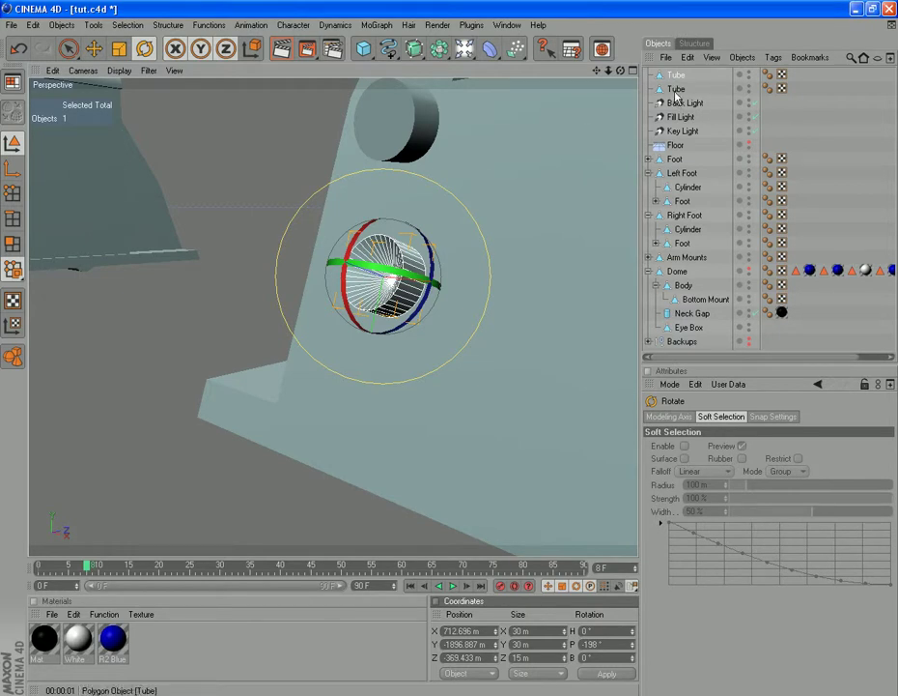
- Set the upper tube's pitch rotation to -198° and move it along its local Z axis onto the foot's sloped face
click(676, 89)
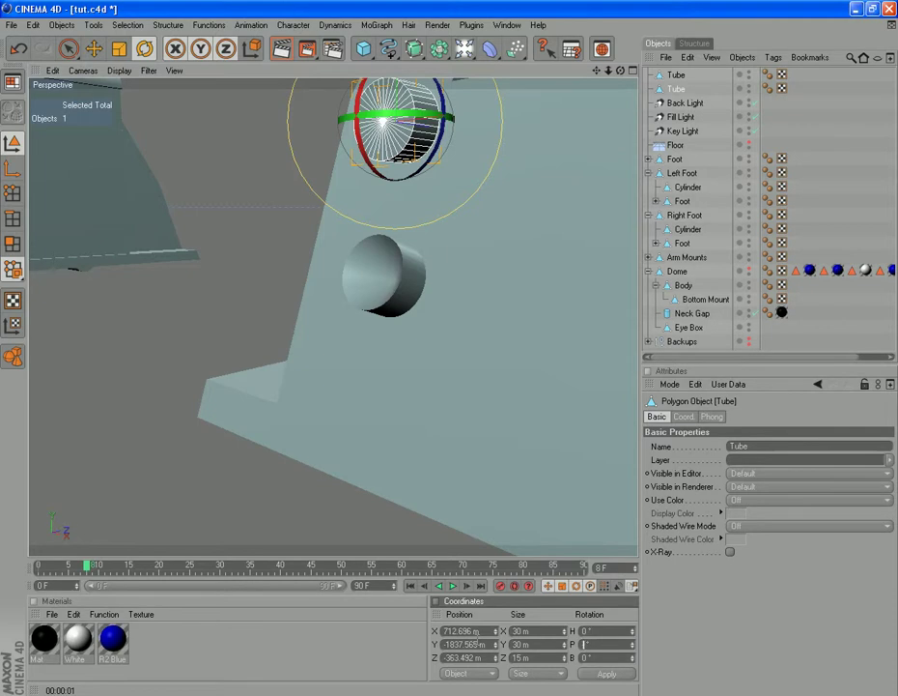
key(Return)
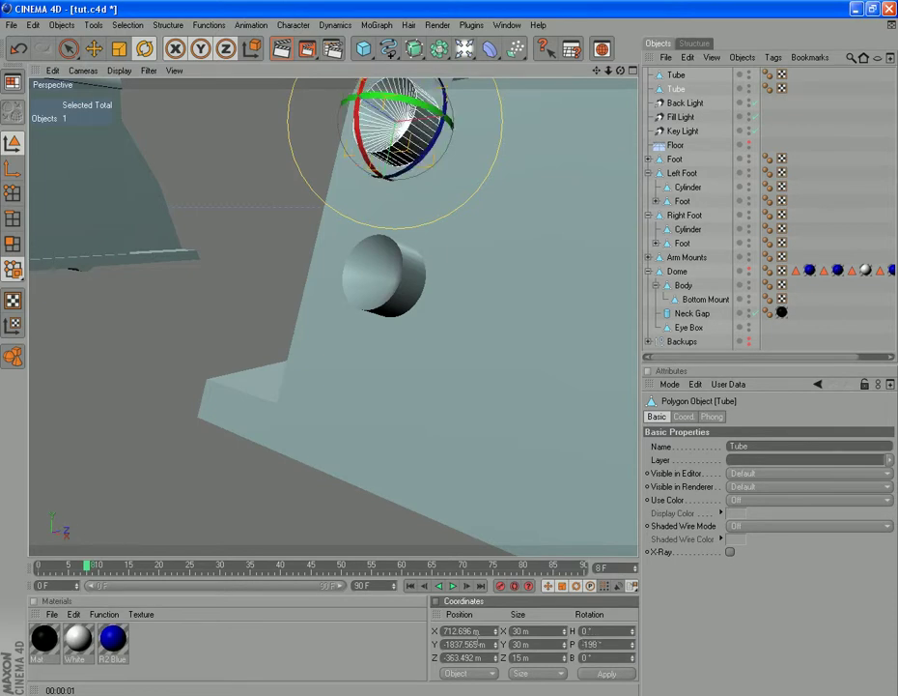
drag(620, 72, 593, 8)
drag(595, 71, 464, 251)
click(94, 53)
drag(621, 72, 522, 85)
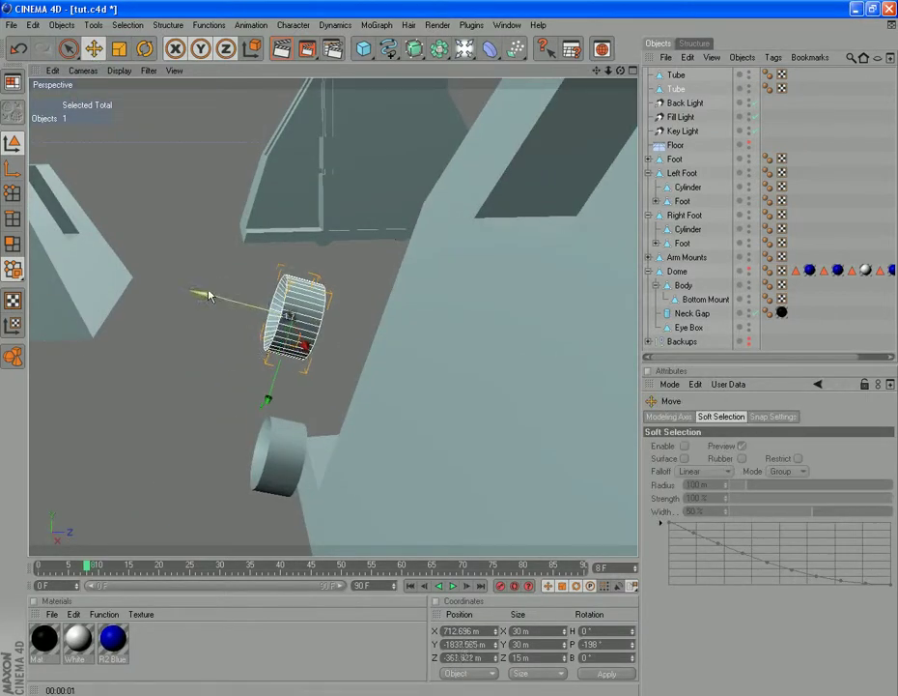
drag(224, 297, 371, 336)
- Move the lower tube along its local Z axis onto the foot's sloped face, to a Z position of about -320 m
click(676, 74)
drag(232, 440, 319, 461)
drag(620, 70, 42, 31)
scroll(119, 294, down, 9)
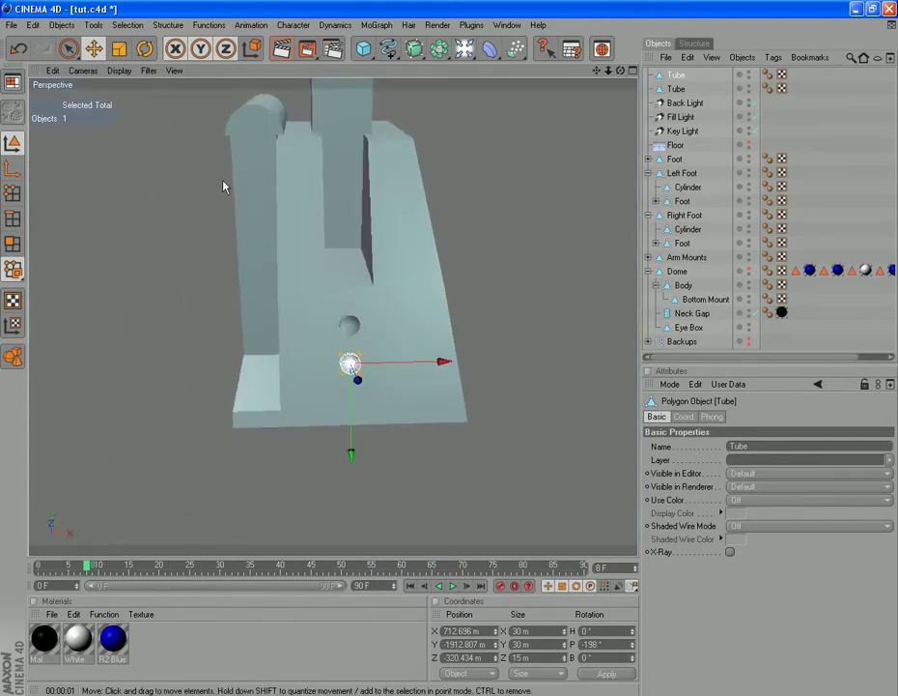
- Rotate the Foot box group inside Left Foot to a heading of 180°
drag(596, 71, 701, 166)
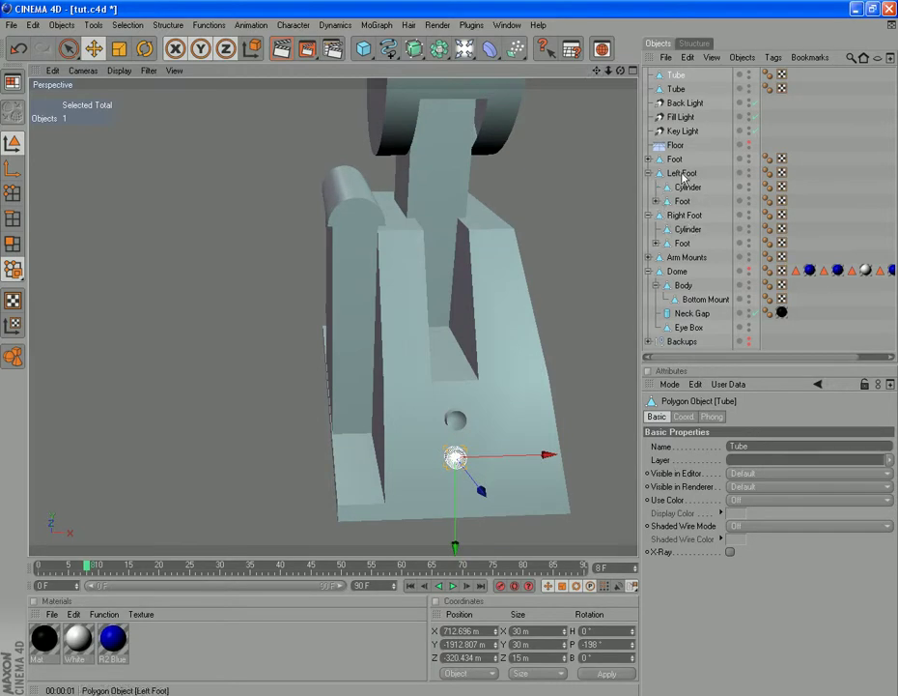
click(656, 201)
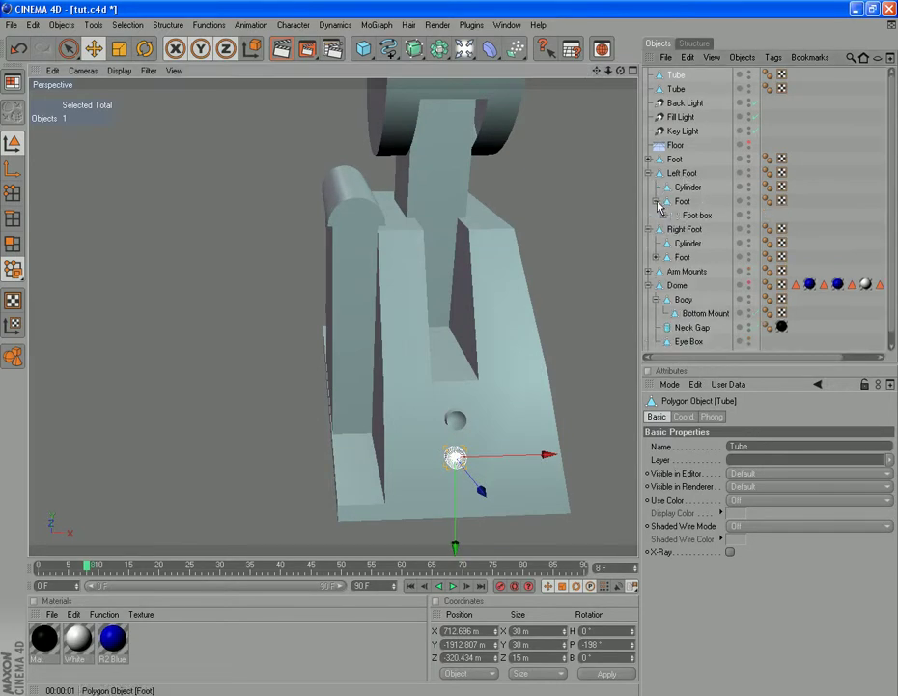
click(695, 215)
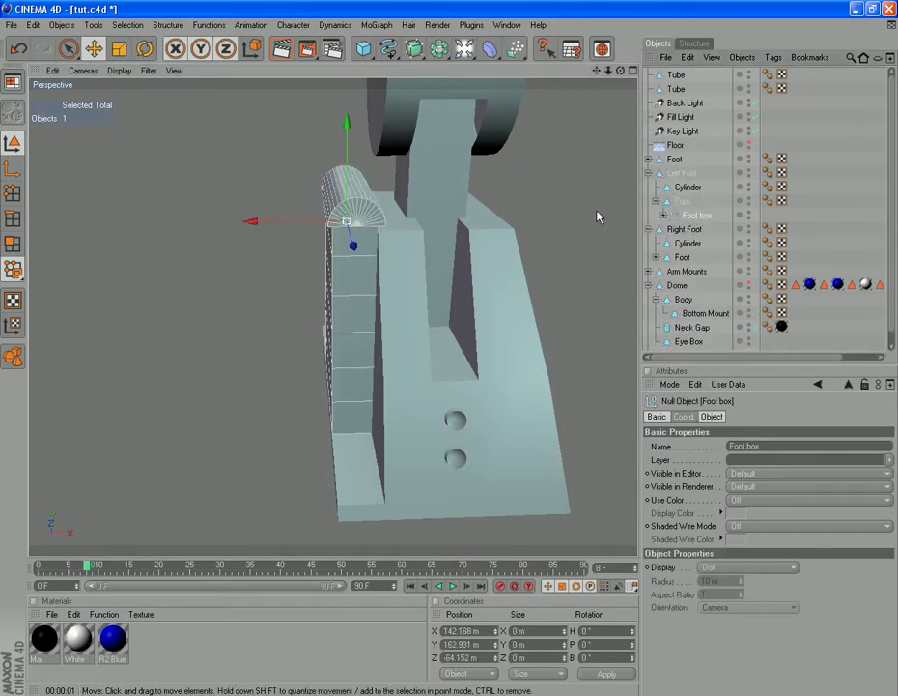
click(144, 48)
drag(344, 231, 440, 199)
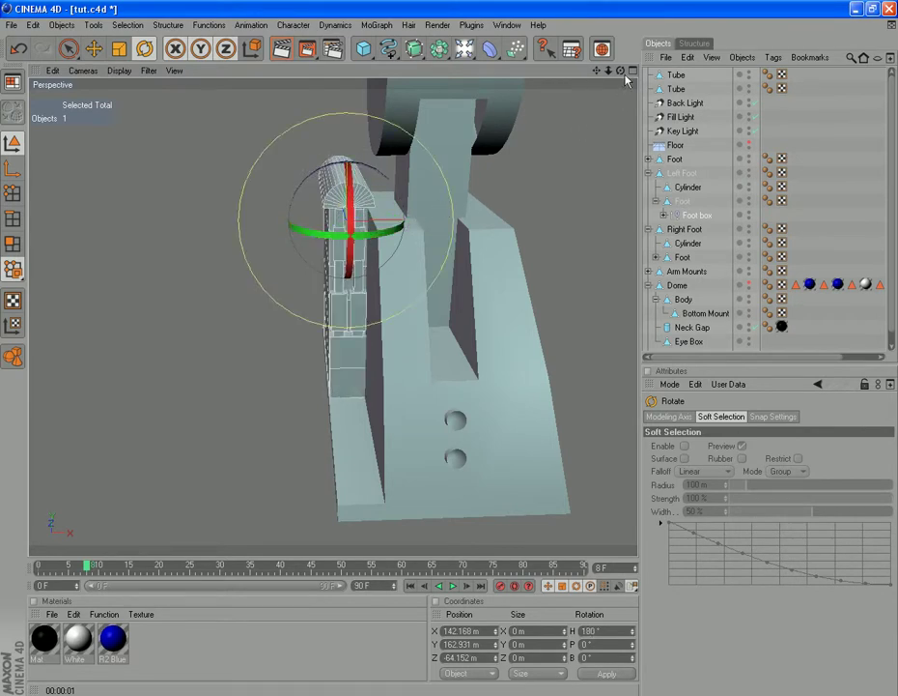
- Move the Foot box group along Z to about 61 m so it sits on the left foot's base
drag(622, 72, 373, 107)
scroll(372, 111, down, 3)
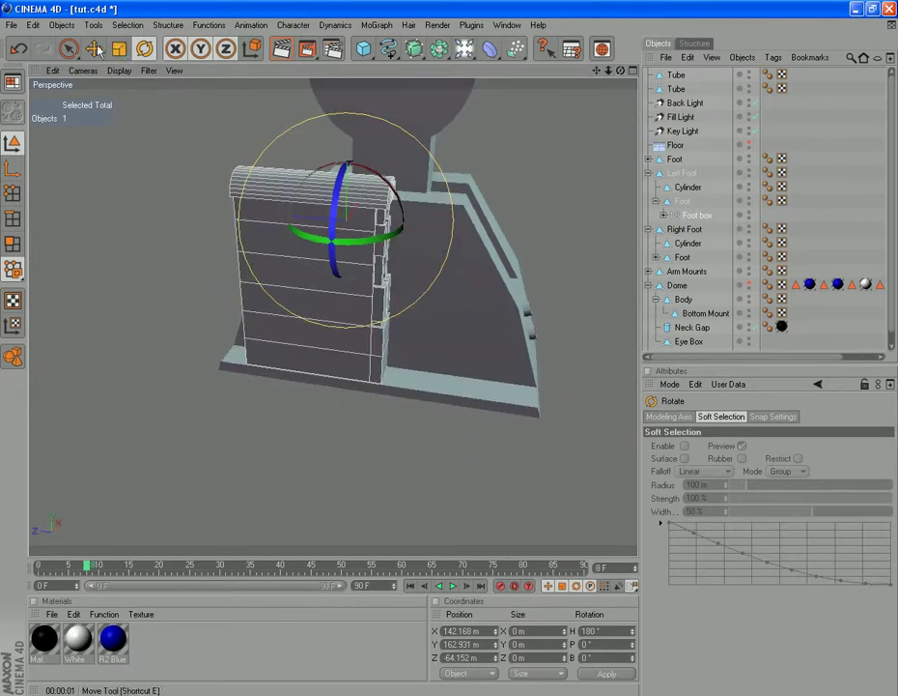
click(94, 49)
drag(268, 225, 341, 224)
drag(620, 71, 896, 131)
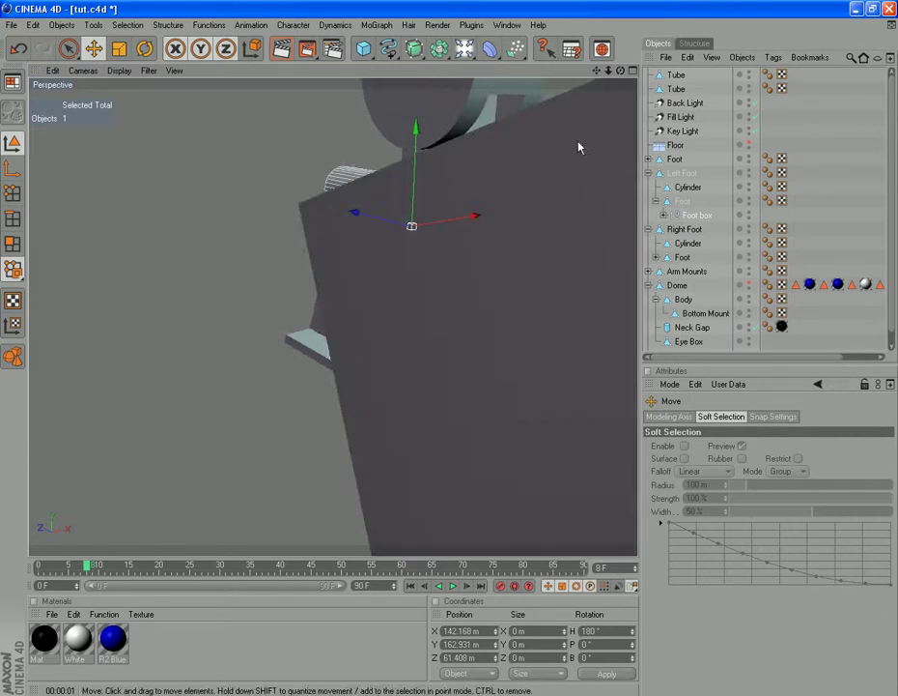
scroll(464, 287, down, 4)
drag(596, 71, 422, 60)
scroll(434, 417, up, 3)
scroll(435, 421, up, 2)
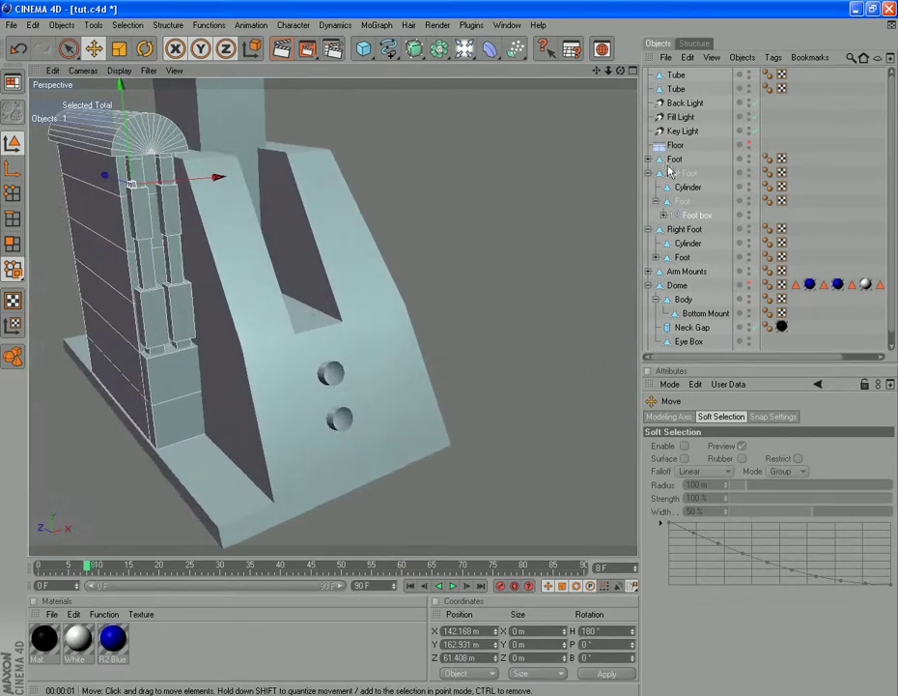
click(678, 81)
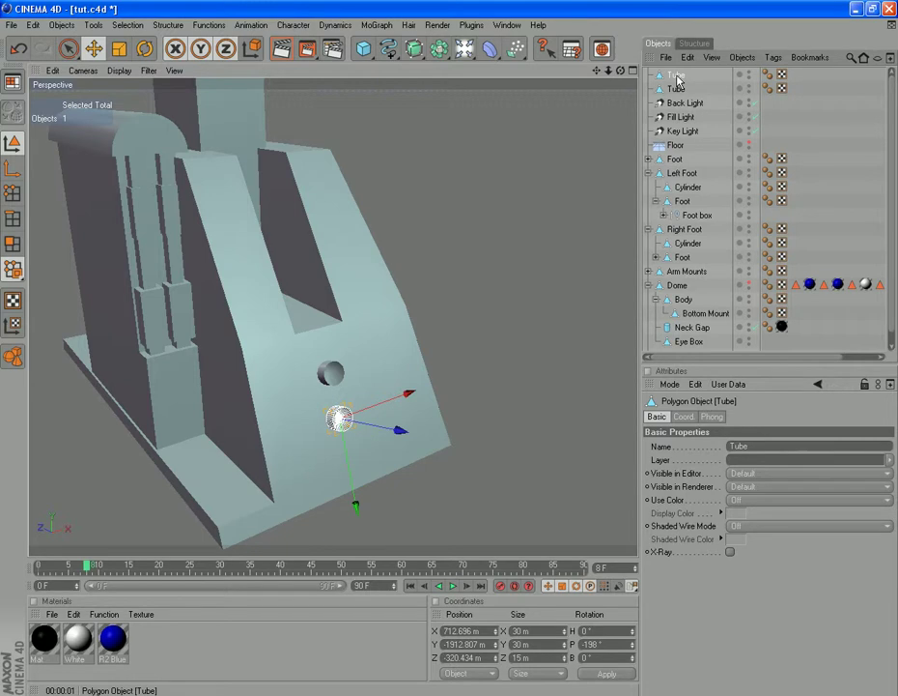
key(ctrl+c)
key(ctrl+v)
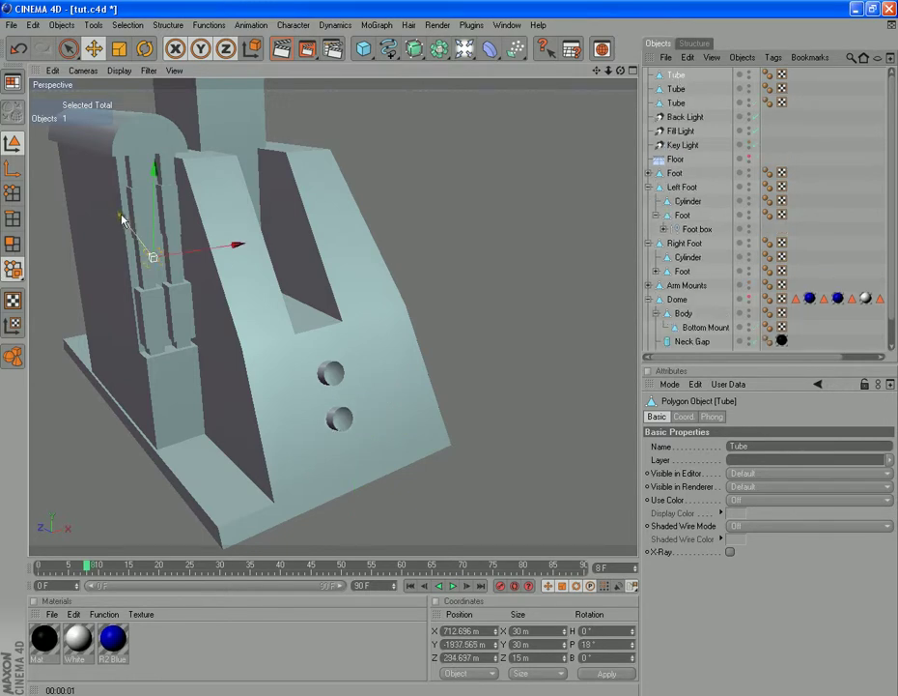
drag(157, 289, 178, 317)
drag(220, 375, 325, 499)
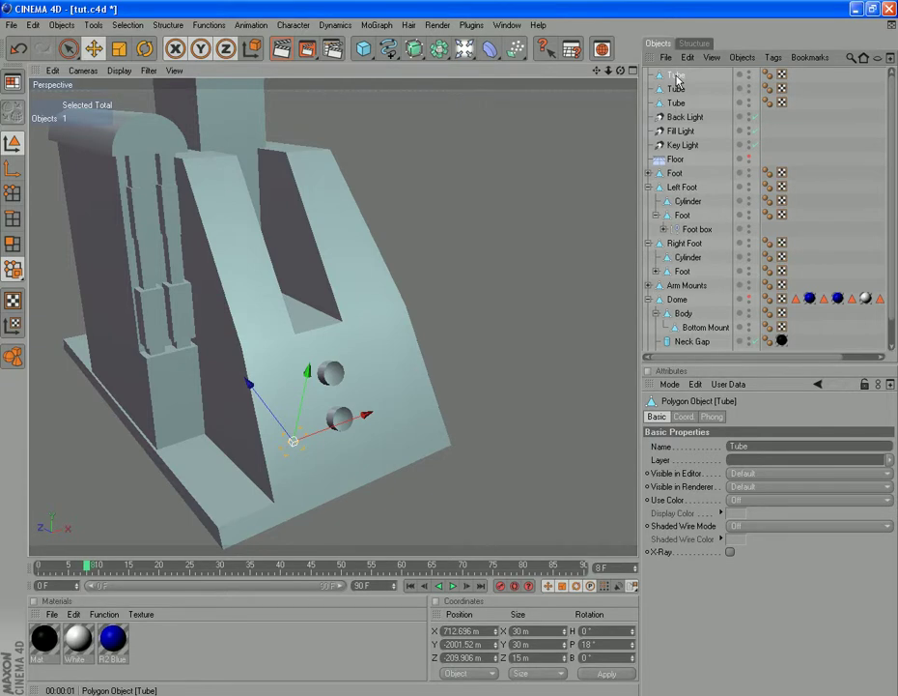
key(Delete)
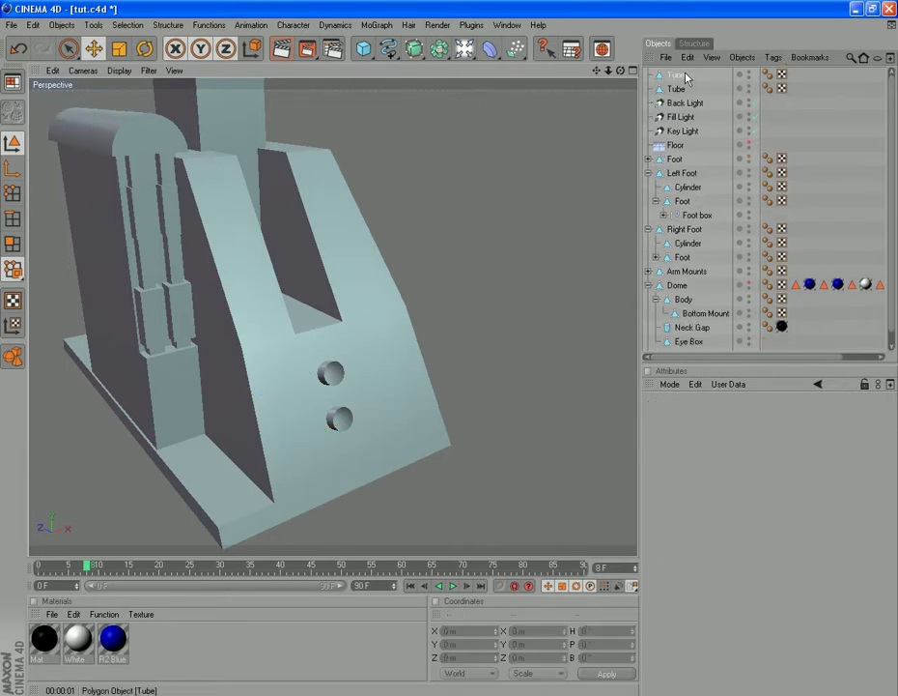
- Duplicate the lower foot tube, move the copy along X to about 553 m, and set its pitch rotation to -180°
click(685, 76)
key(ctrl+v)
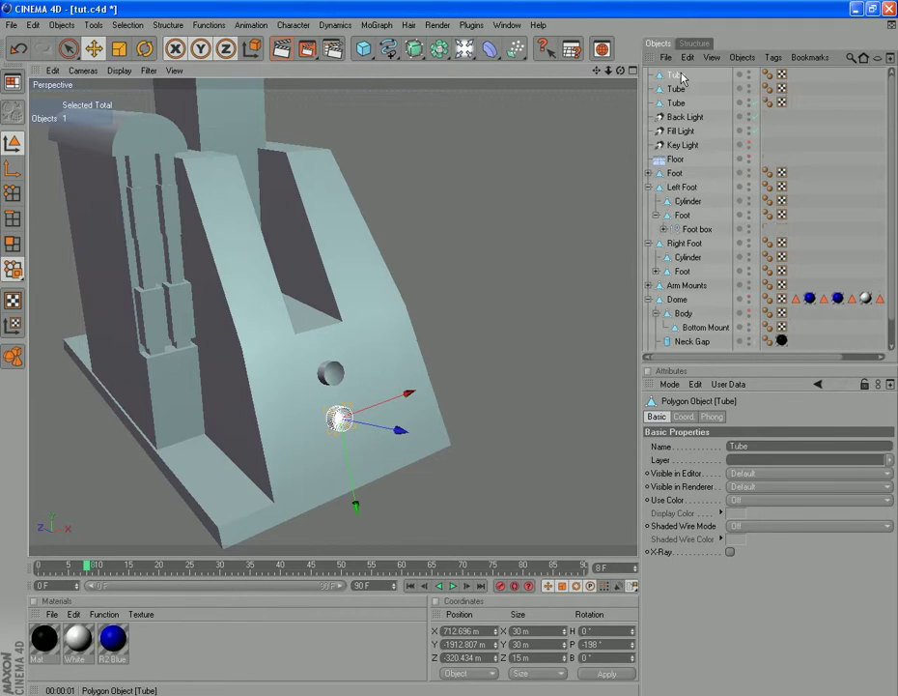
drag(410, 396, 272, 464)
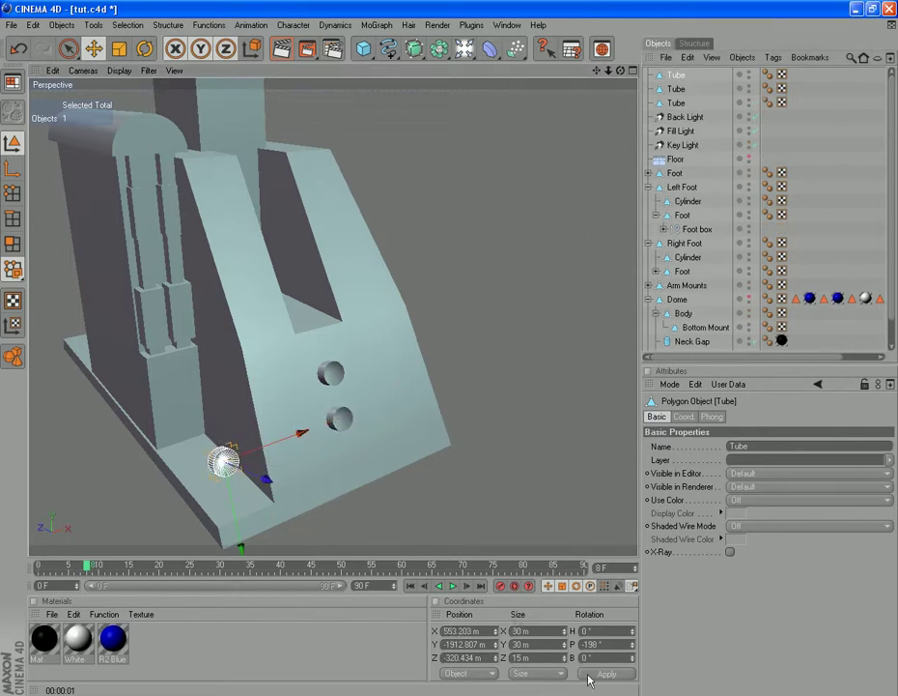
double_click(601, 643)
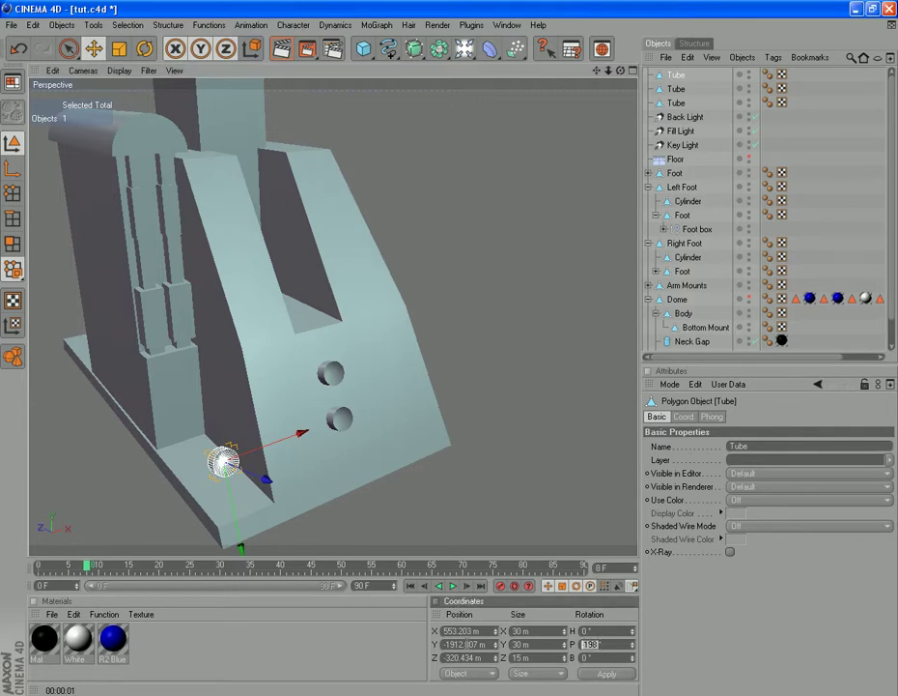
text(90)
click(616, 675)
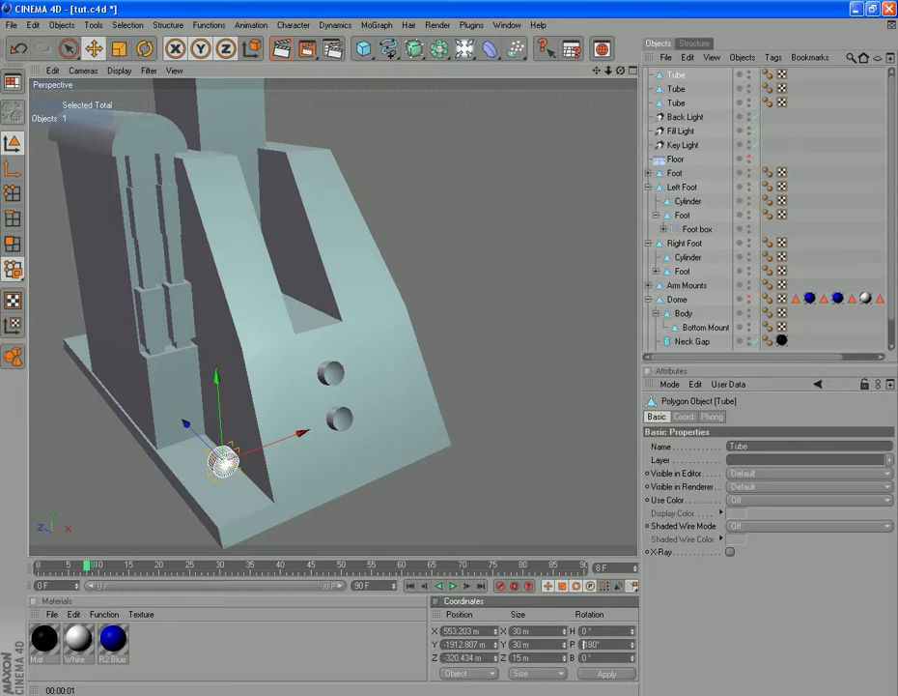
click(623, 675)
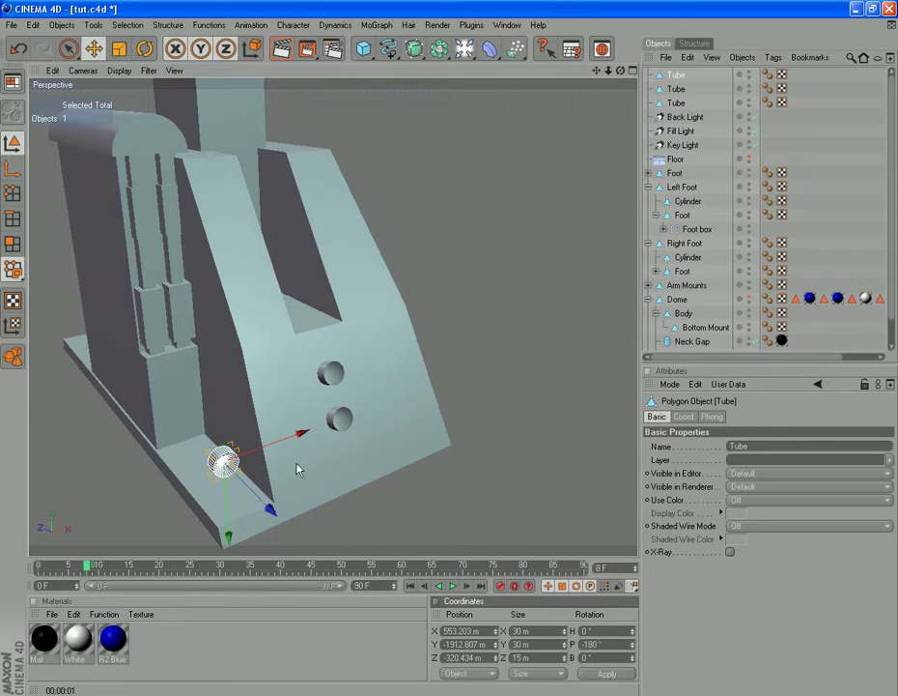
- Move the copied tube onto the foot box's front face, at about X 560 m and Z -156 m
drag(621, 70, 270, 90)
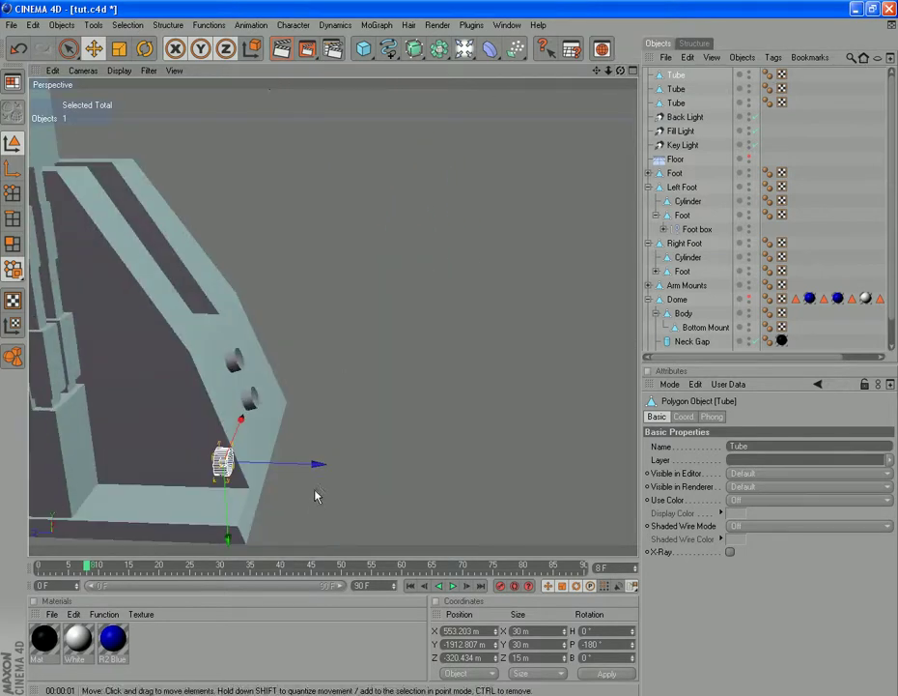
drag(319, 466, 171, 466)
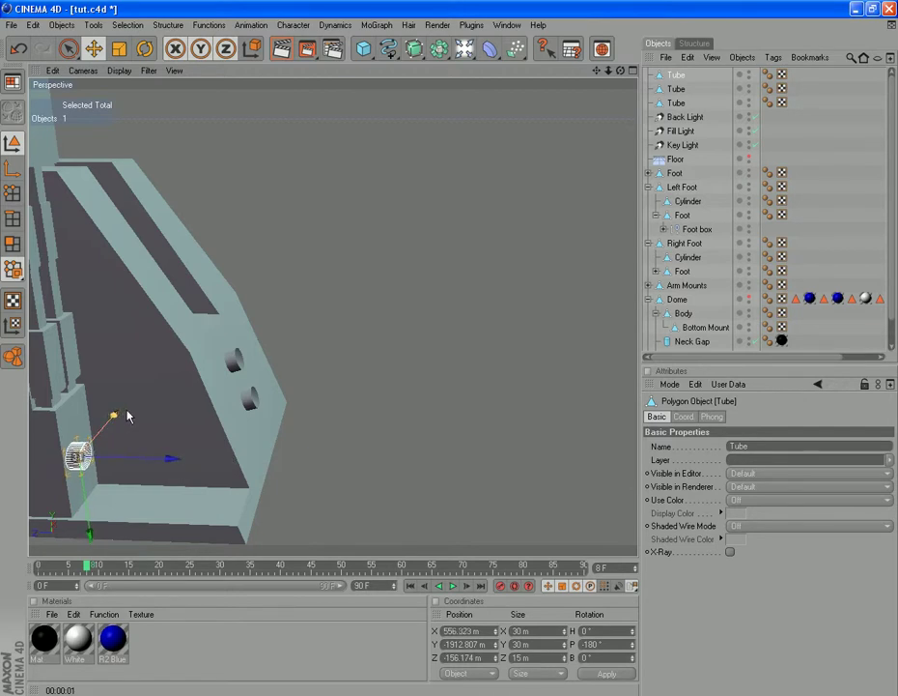
drag(622, 72, 896, 36)
drag(621, 71, 751, 261)
drag(130, 456, 135, 454)
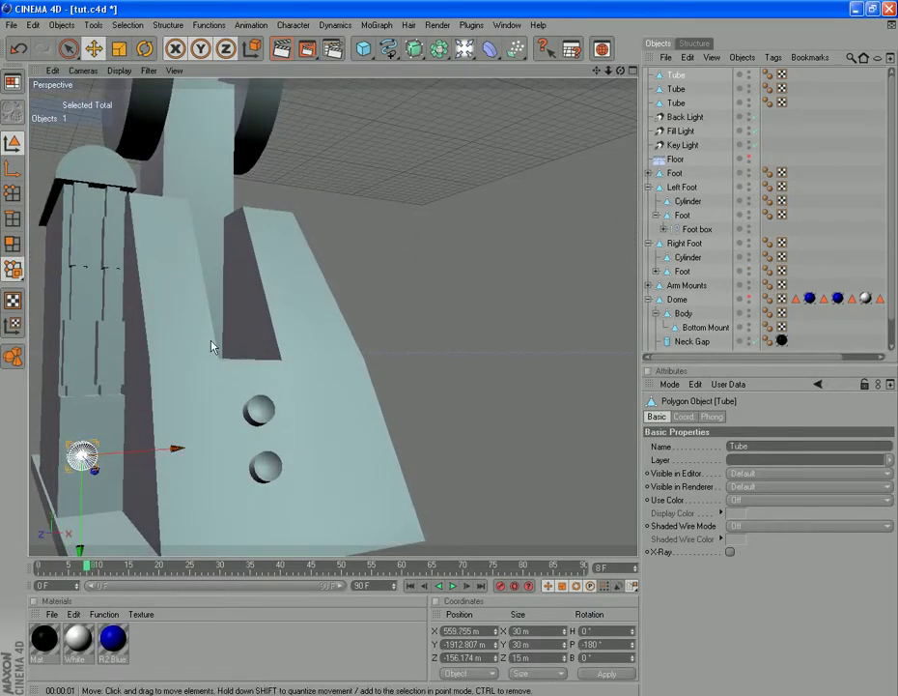
- Duplicate the foot box tube and move the copy along X to about 594 m, beside the original
drag(621, 72, 681, 116)
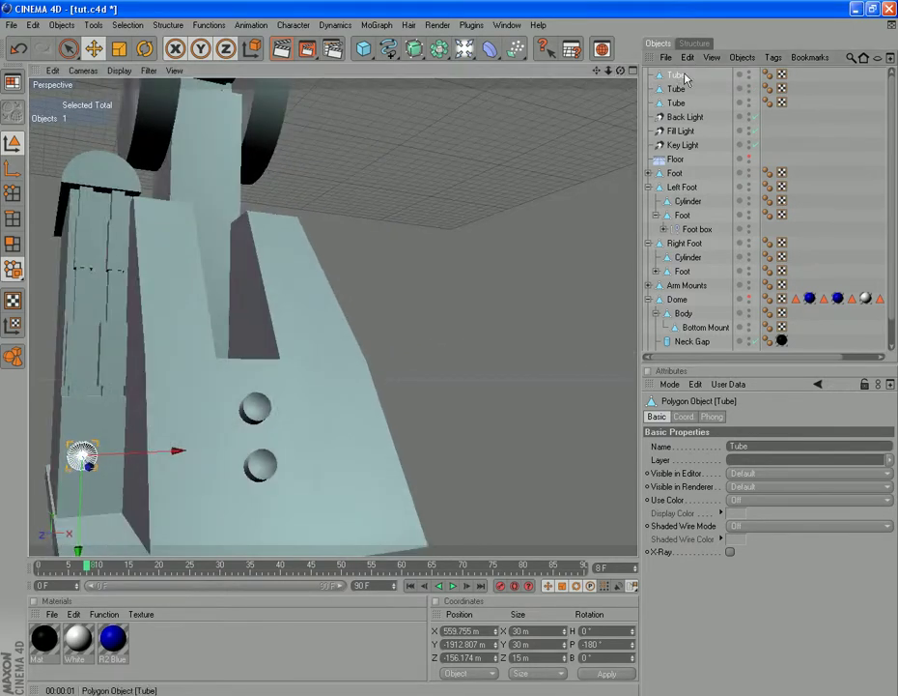
key(ctrl+c)
key(ctrl+v)
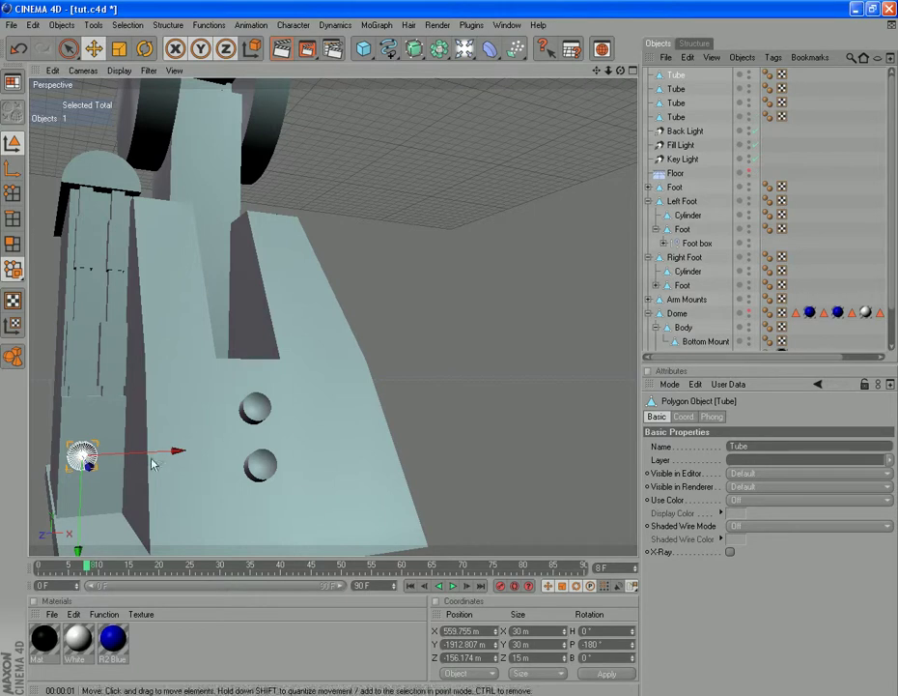
drag(174, 458, 208, 455)
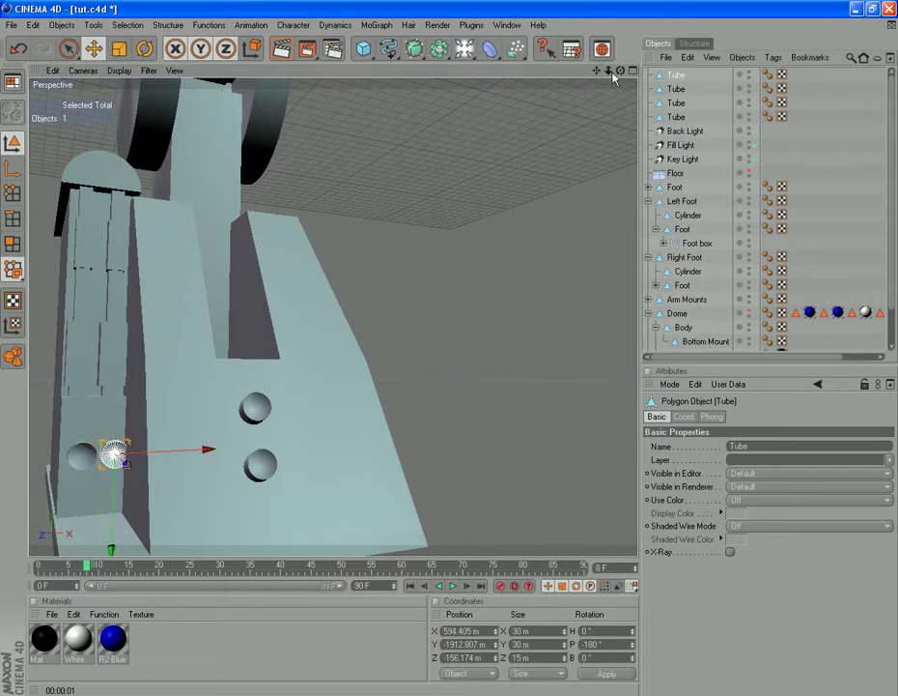
- Adjust the spacing of the two foot box tubes along X to about 554 m and 589 m
mouse_move(621, 73)
mouse_down()
mouse_move(695, 74)
mouse_move(583, 77)
mouse_move(619, 77)
mouse_up()
drag(215, 451, 185, 453)
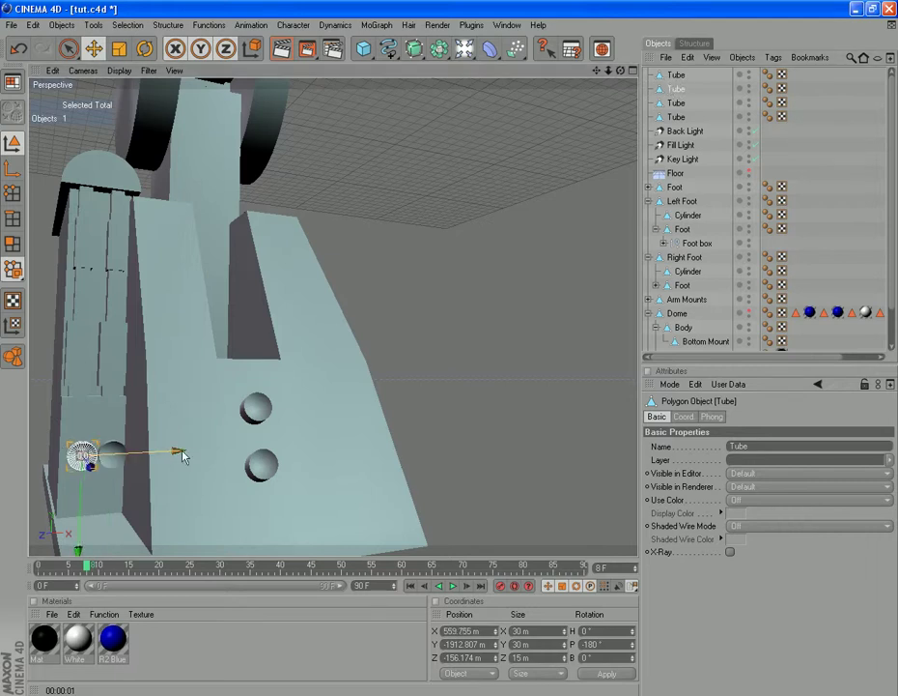
drag(180, 453, 201, 450)
click(676, 75)
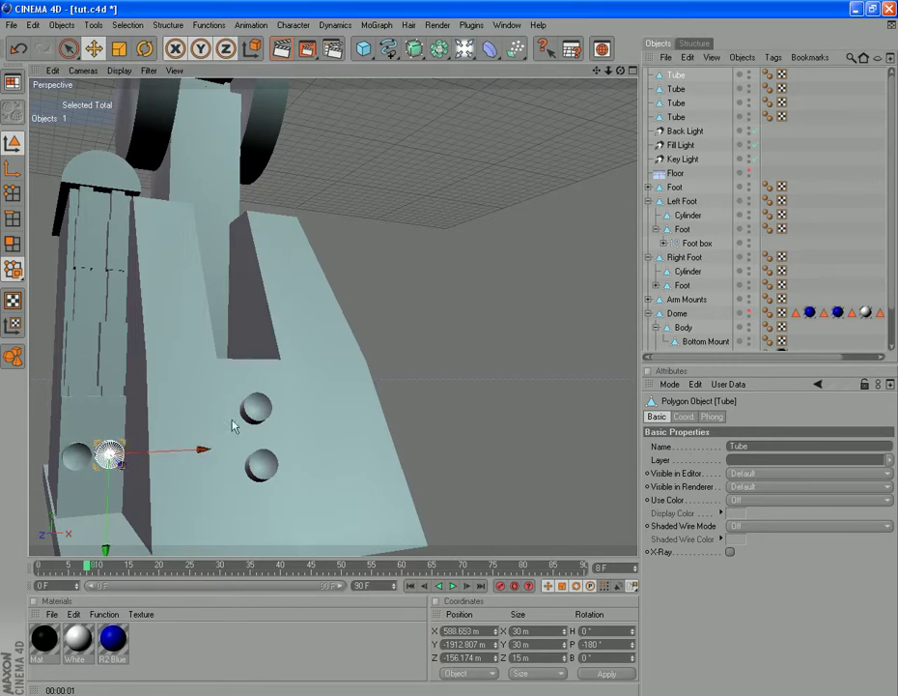
- Rename the upper tube on the foot's sloped face as Top Foot ConnectorTube
mouse_move(622, 71)
mouse_down()
mouse_move(781, 76)
mouse_move(598, 72)
mouse_move(623, 60)
mouse_up()
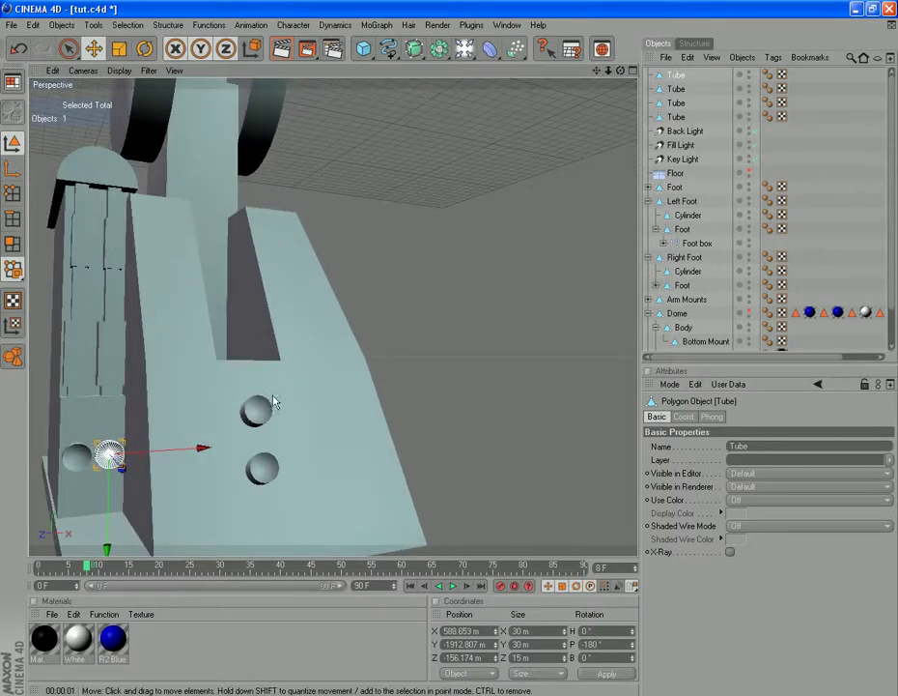
scroll(271, 393, down, 2)
scroll(350, 399, down, 2)
key(ctrl+shift+z)
key(ctrl+shift+z)
key(ctrl+shift+z)
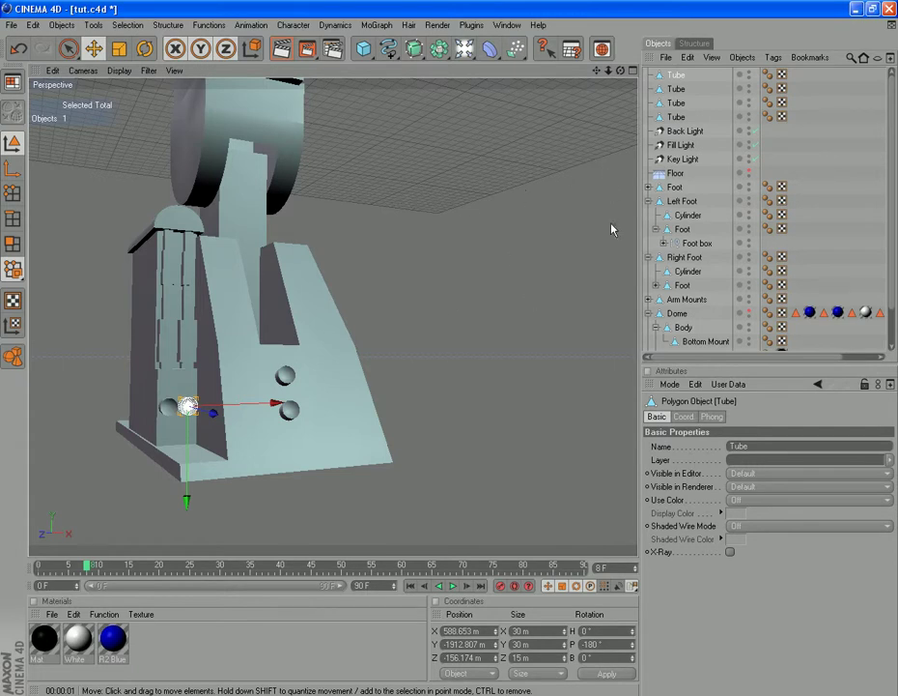
click(679, 118)
double_click(679, 118)
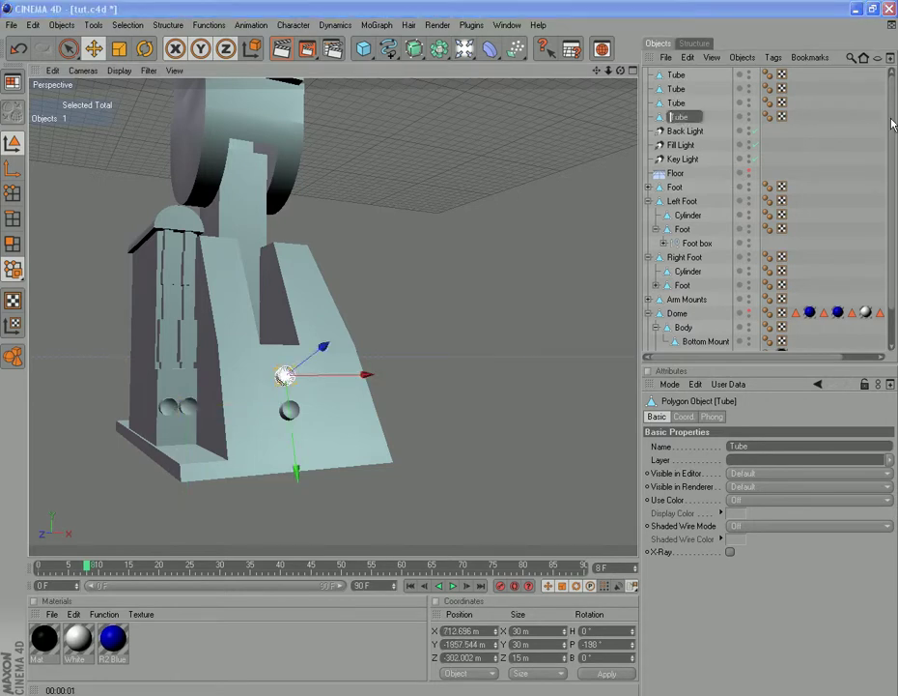
text(To)
text(op)
text( Foot Connec)
text(tor)
key(Return)
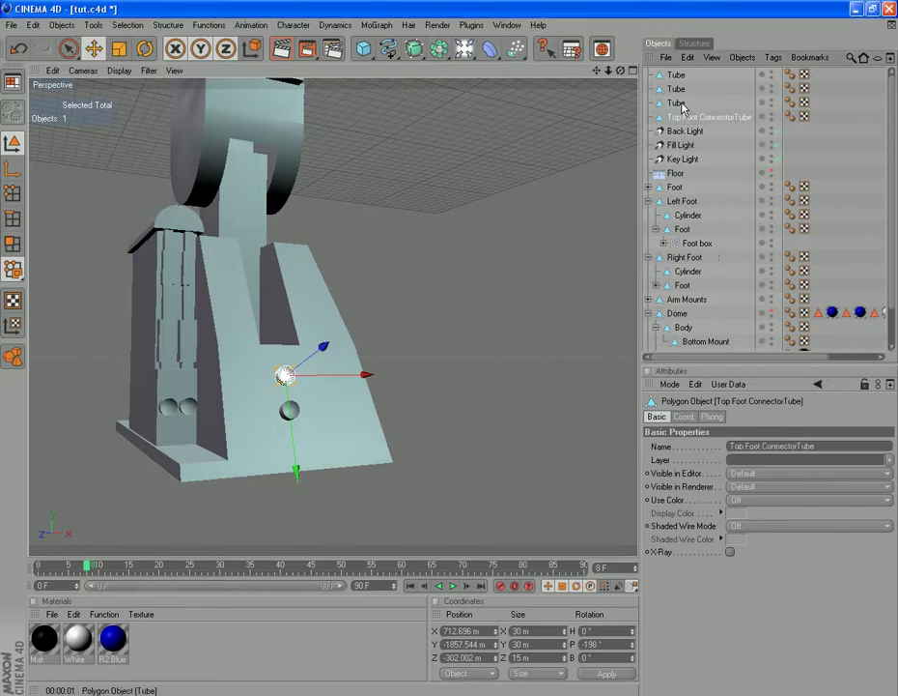
- Rename the lower tube on the foot's sloped face as Bottom Foot Connector
click(679, 103)
double_click(679, 103)
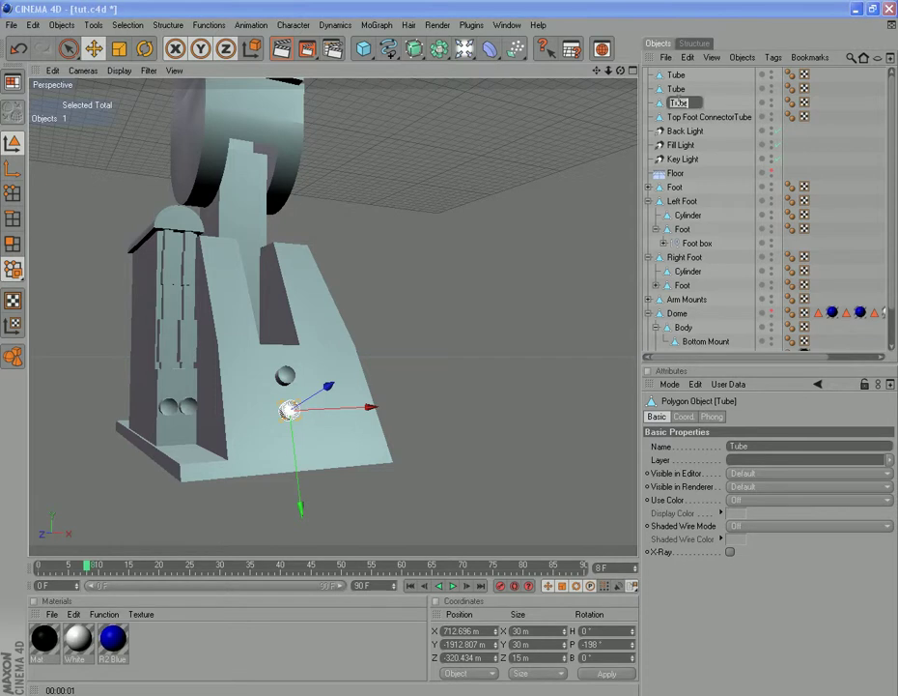
text(B)
text(ottom Foot Co)
text(nnec)
text(tor)
key(Return)
- Rename the foot box tube at X 554 m as Inside box Conector
click(678, 90)
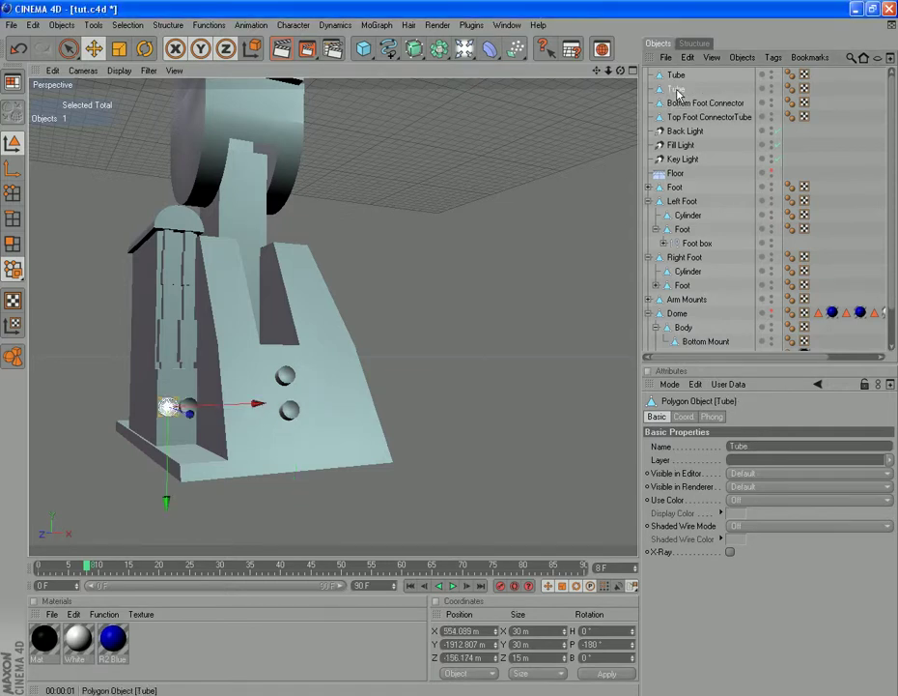
double_click(677, 89)
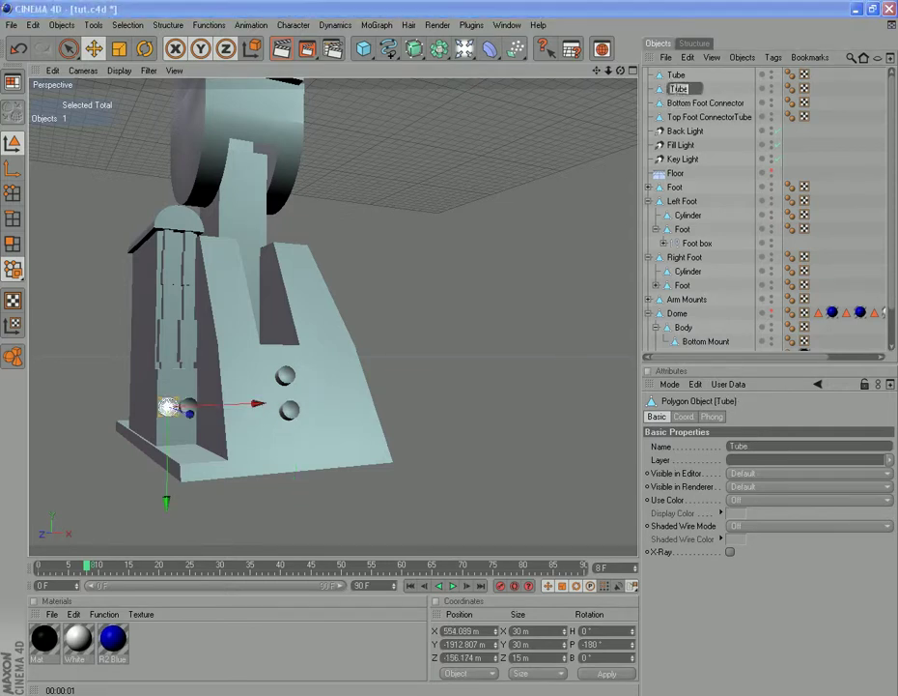
text(H)
text(nside bo)
text(x Conec)
text(tor)
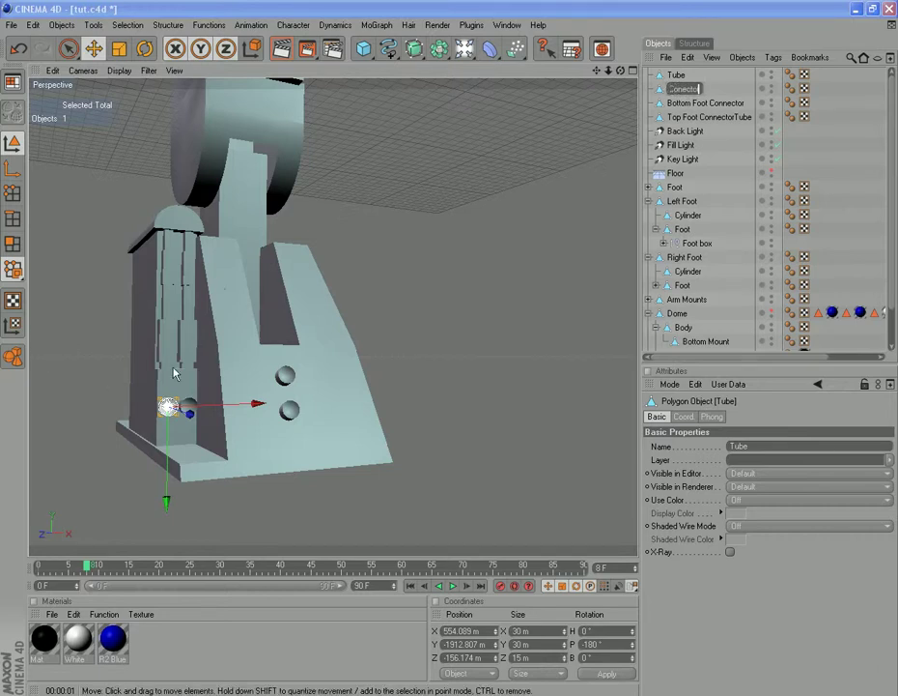
key(Return)
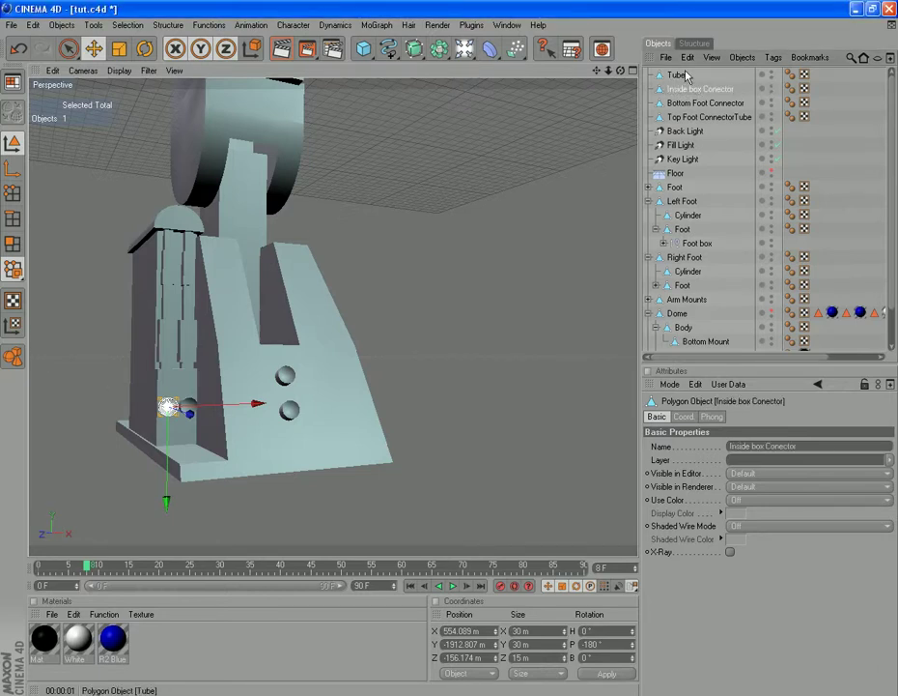
- Rename the remaining foot box tube as Outside box connector
click(679, 75)
text(Outsid)
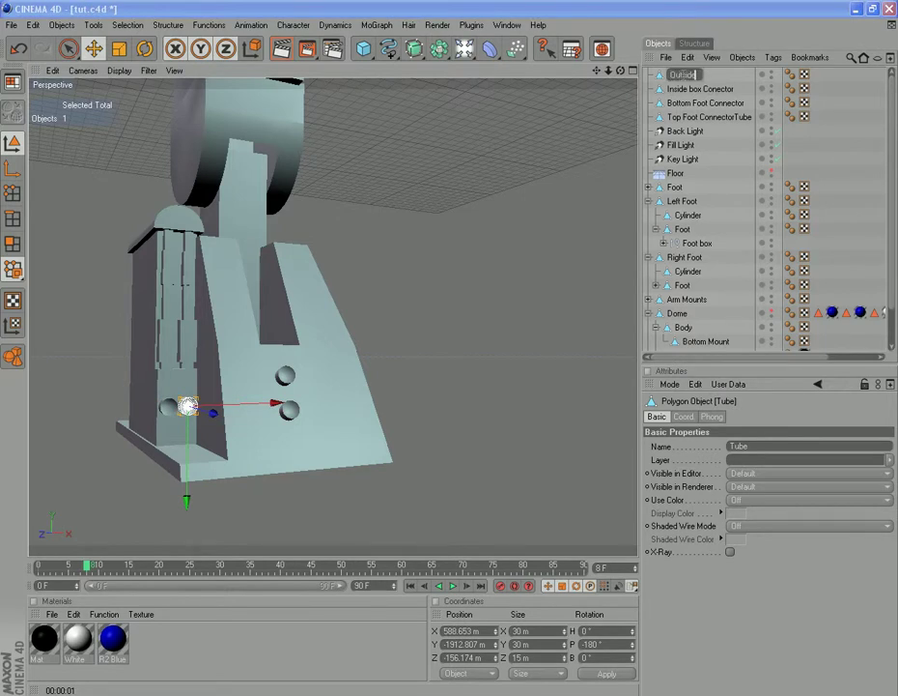
text(e box co)
text(nnec)
text(tor)
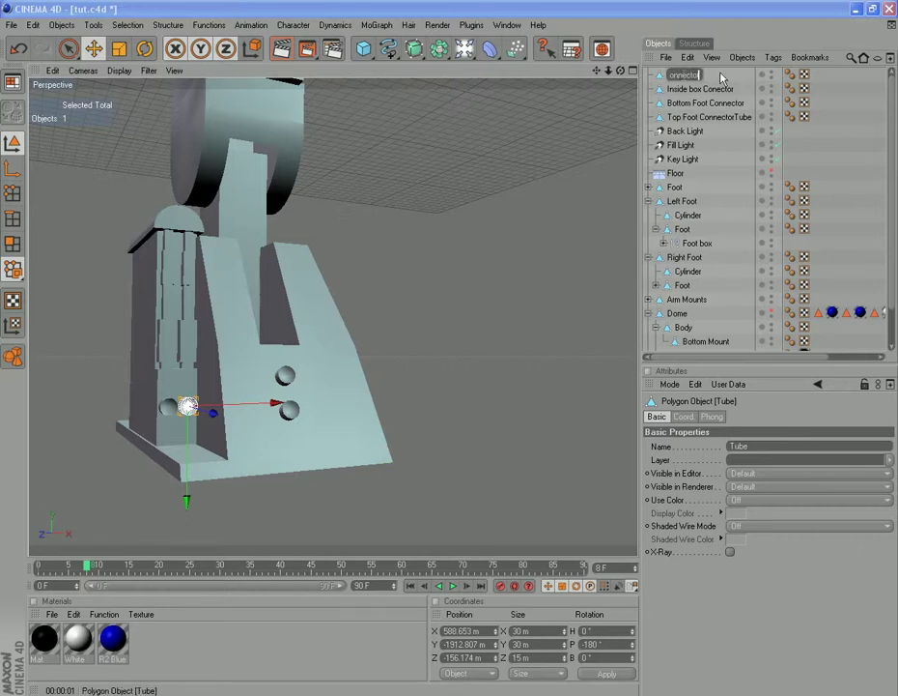
click(722, 78)
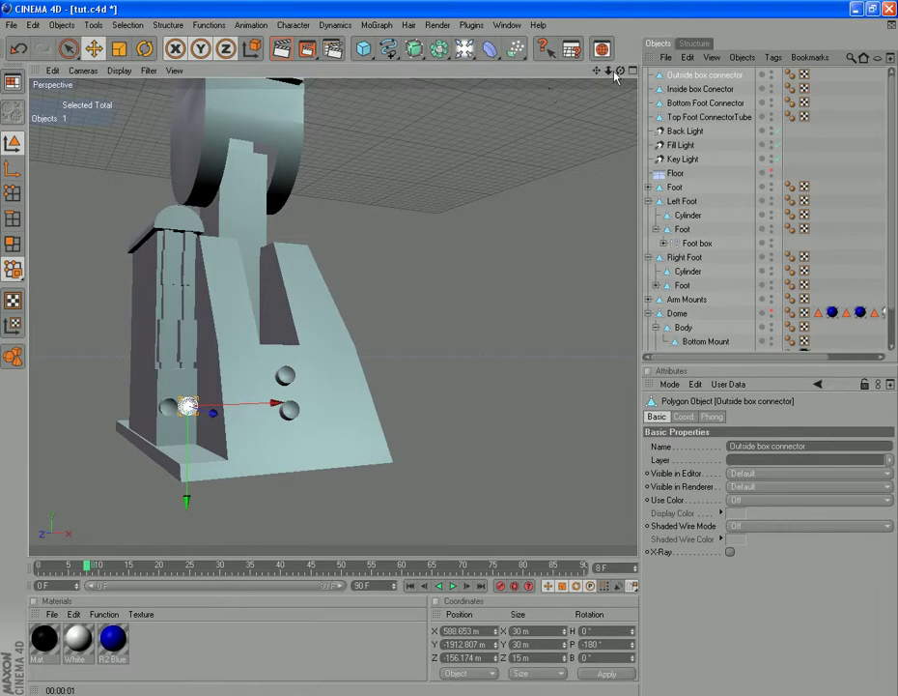
- Select the centre point of Top Foot ConnectorTube in point mode and show its position in World coordinates
drag(597, 72, 667, 12)
scroll(502, 387, up, 6)
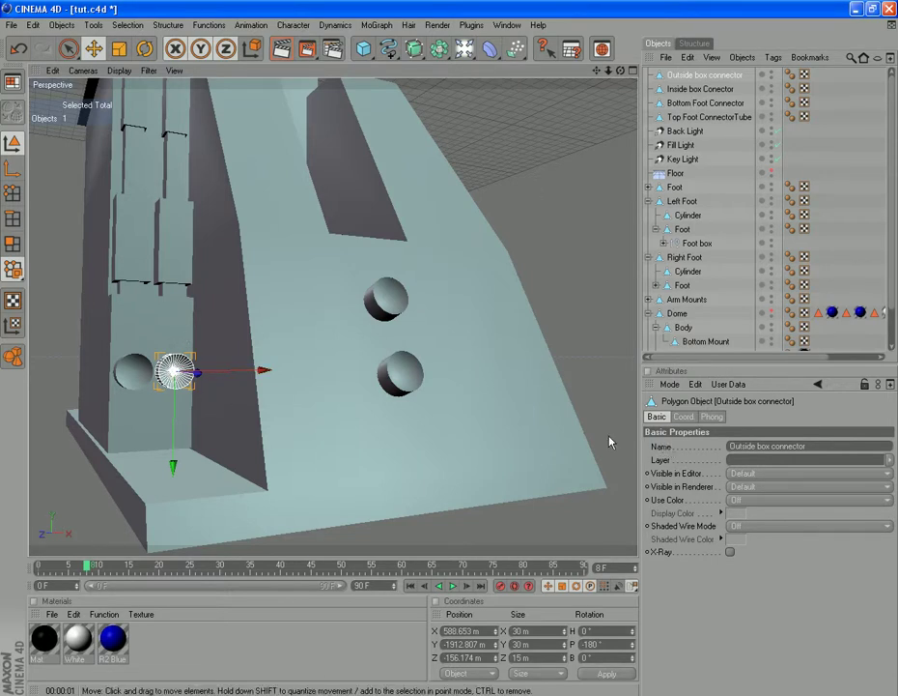
click(702, 118)
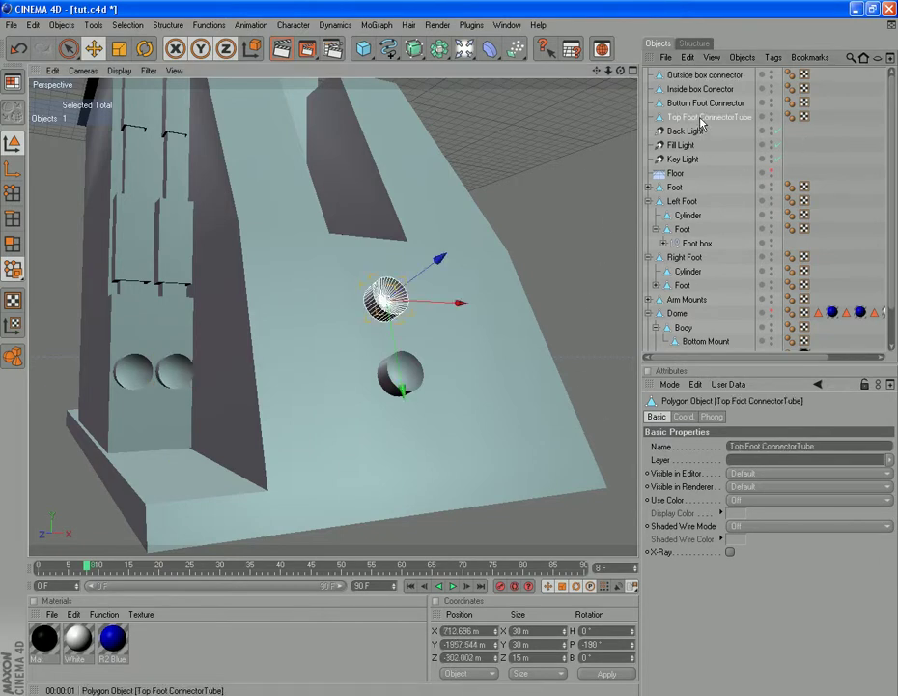
drag(621, 73, 395, 157)
scroll(513, 368, up, 5)
click(68, 53)
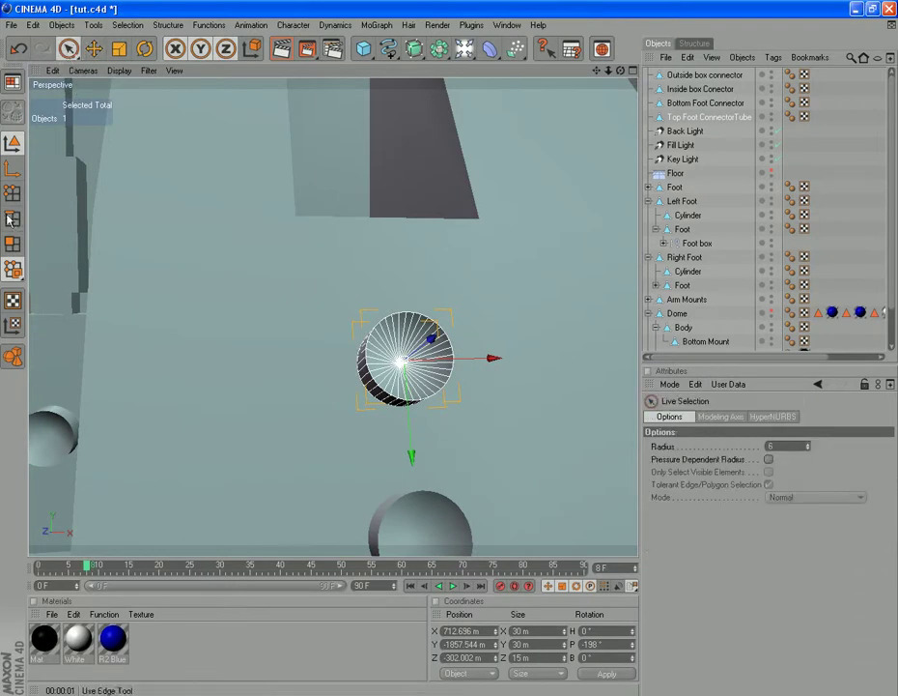
click(12, 192)
click(399, 364)
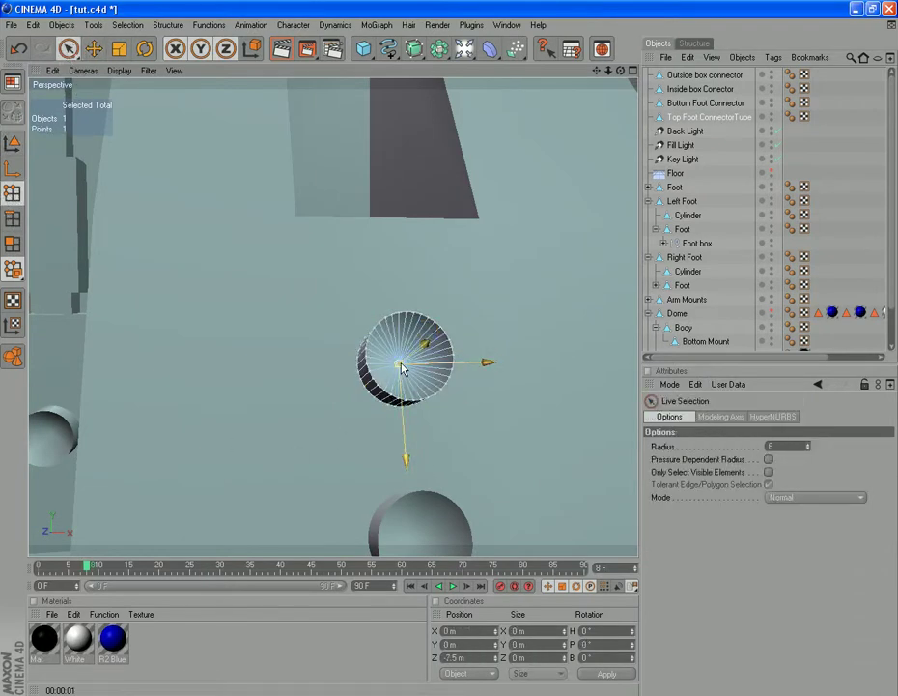
click(461, 673)
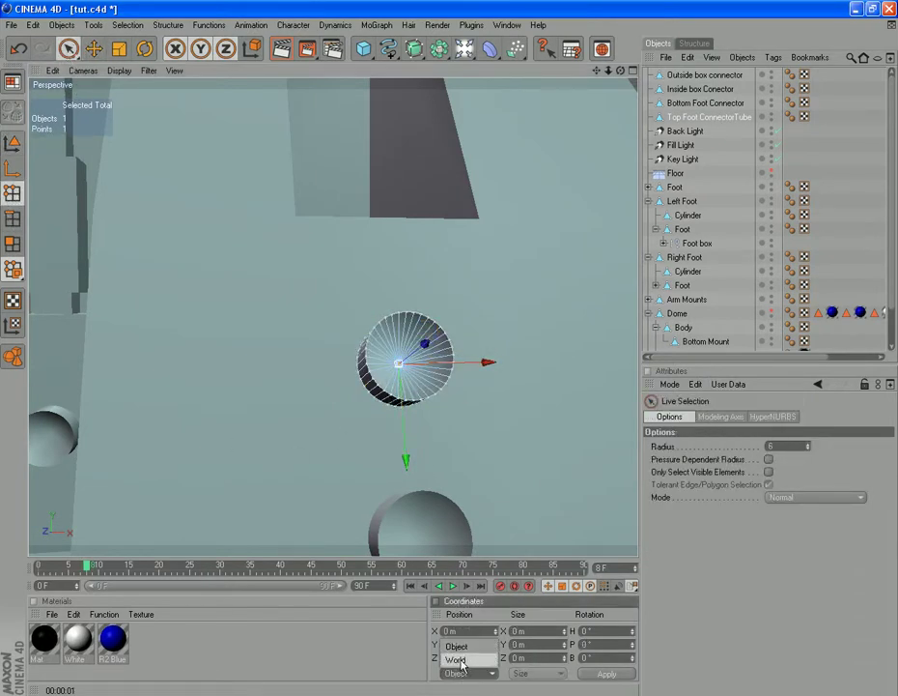
click(455, 659)
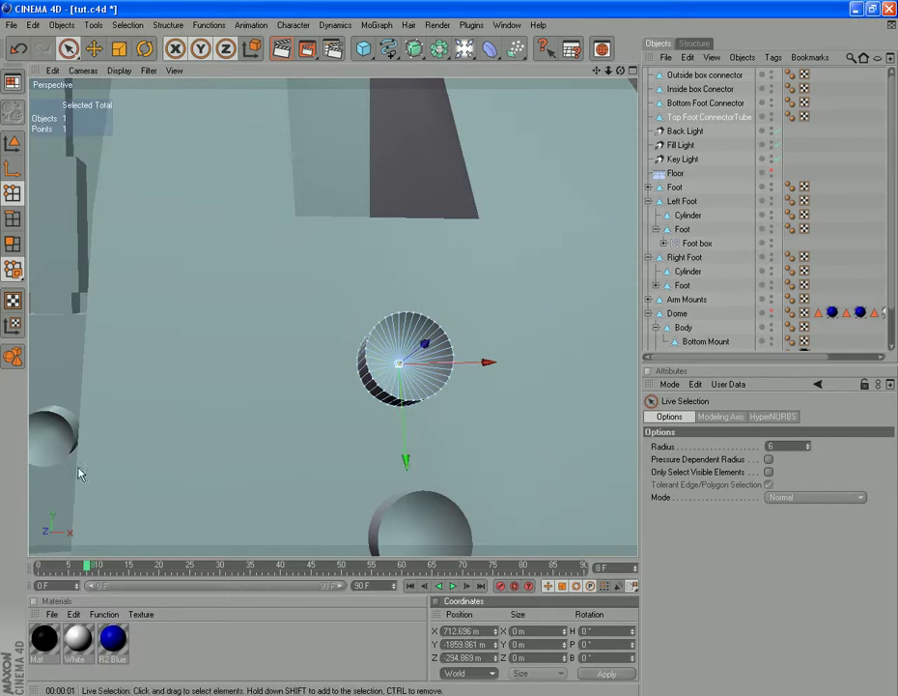
- Copy the centre point's world X position and paste it under the Foot heading in the Notepad document
drag(475, 630, 337, 625)
key(ctrl+c)
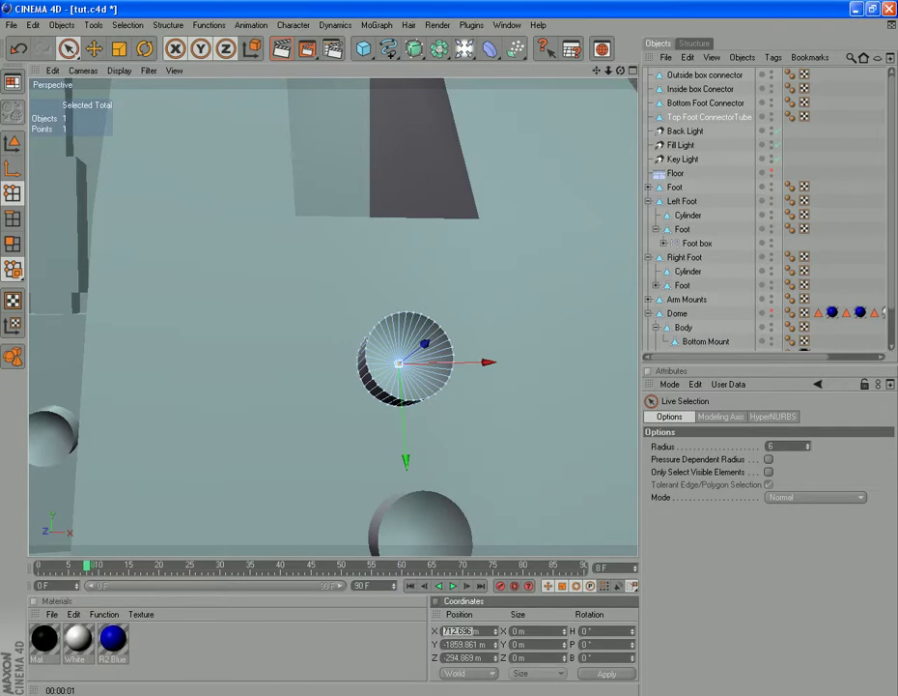
key(alt+Tab)
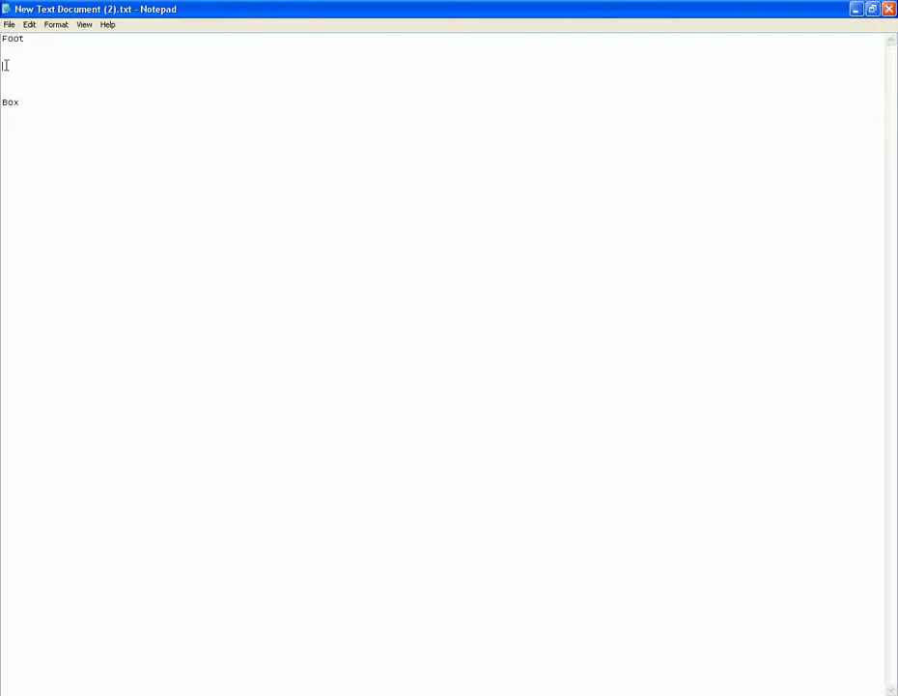
click(5, 49)
key(ctrl+v)
- Copy the Top Foot ConnectorTube centre point's world Y position from CINEMA 4D and paste -1859.861 below the X value in Notepad
click(358, 694)
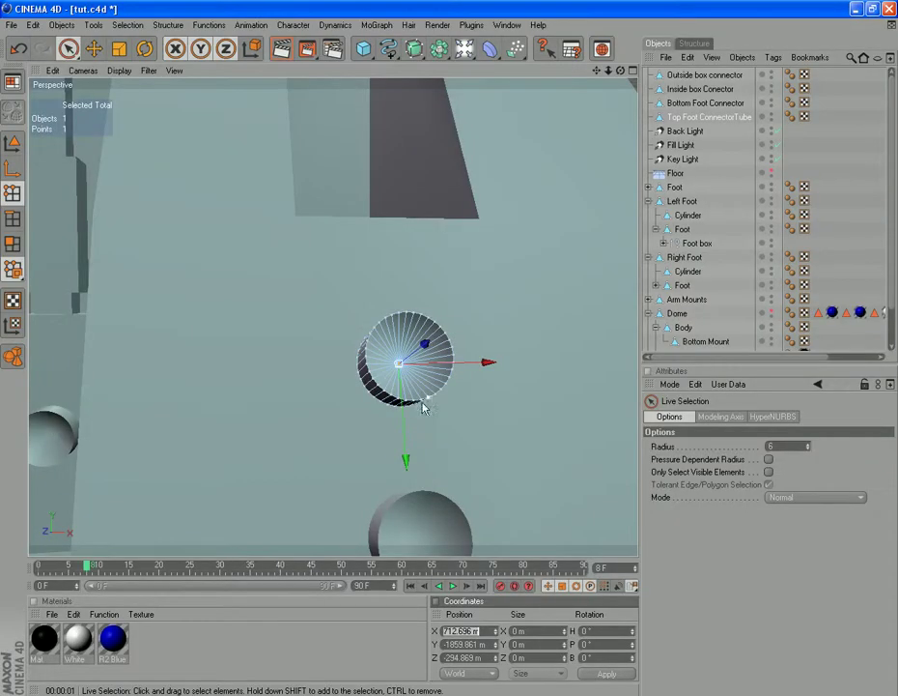
drag(480, 645, 417, 648)
key(ctrl+c)
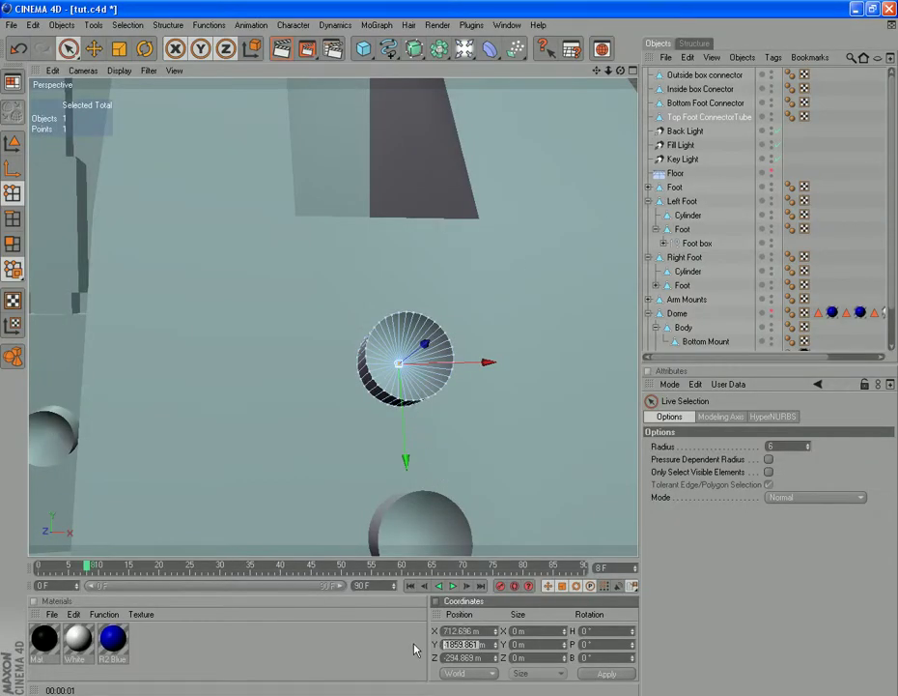
key(alt+Tab)
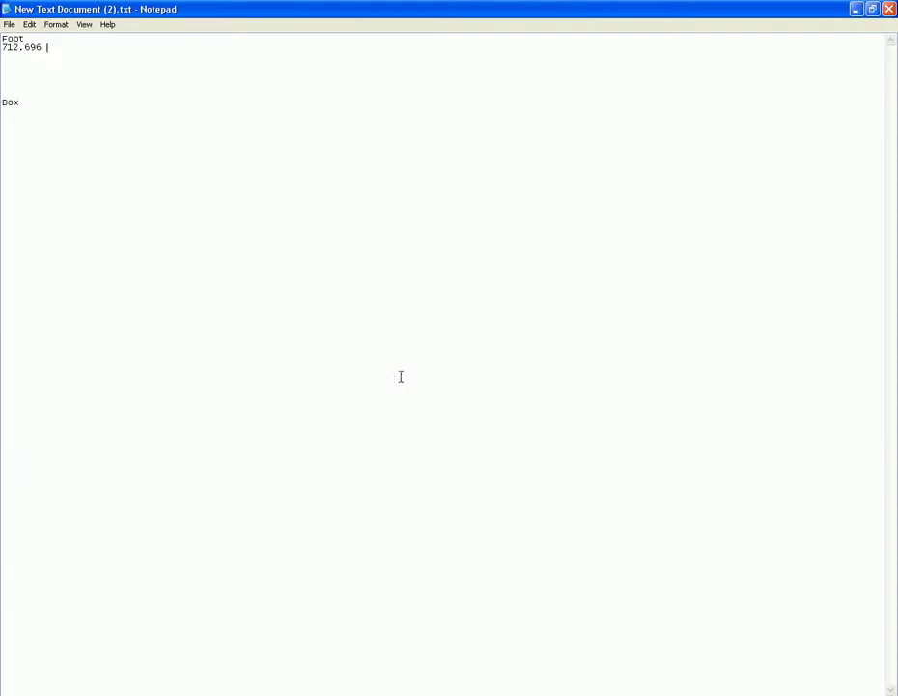
key(Return)
key(ctrl+v)
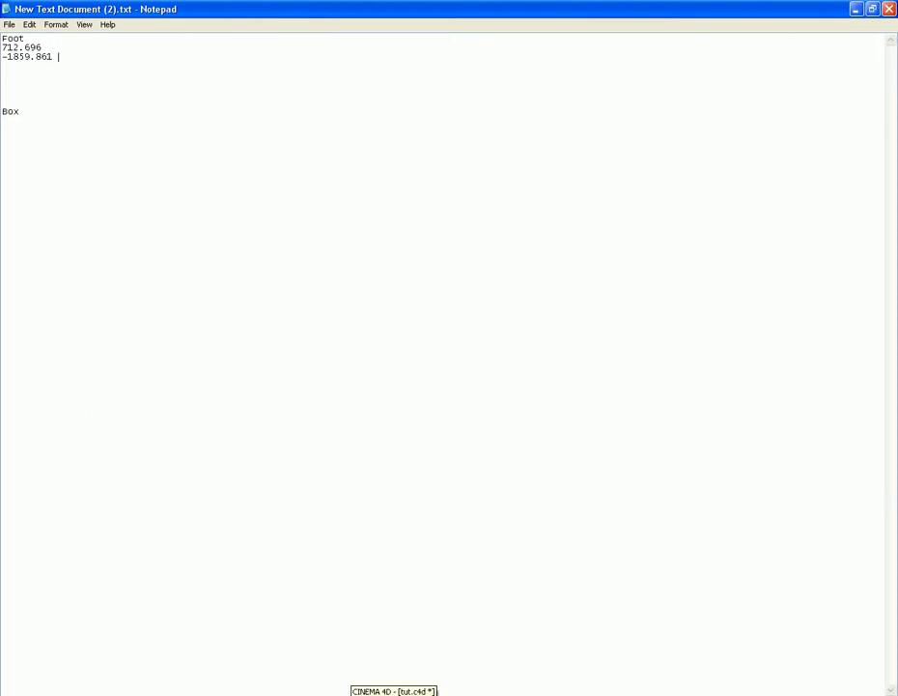
- Transfer the same point's world Z position from CINEMA 4D to Notepad, adding -294.869 on a new line below the Y value
click(355, 694)
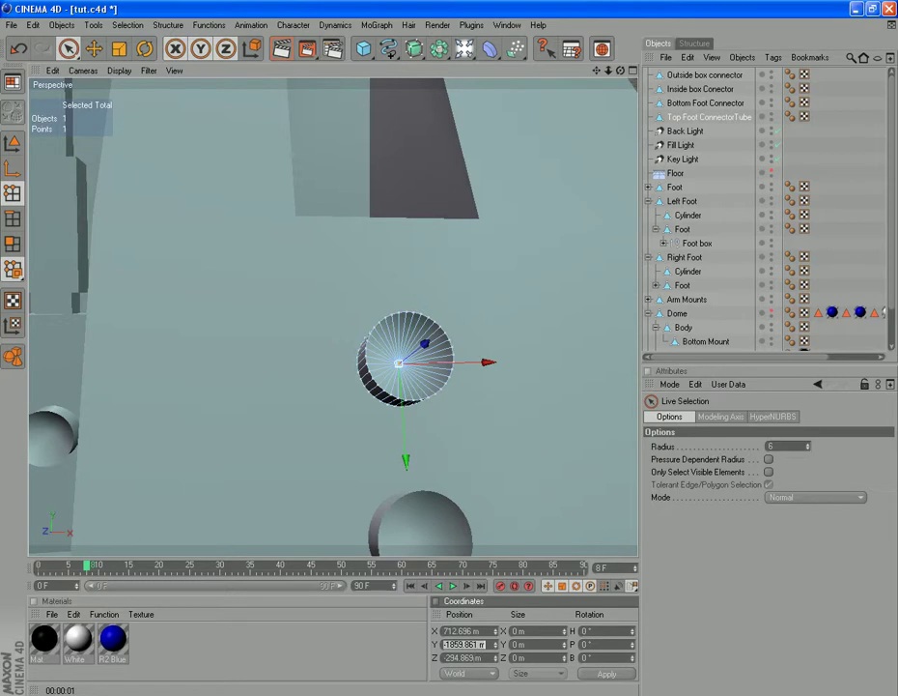
key(Tab)
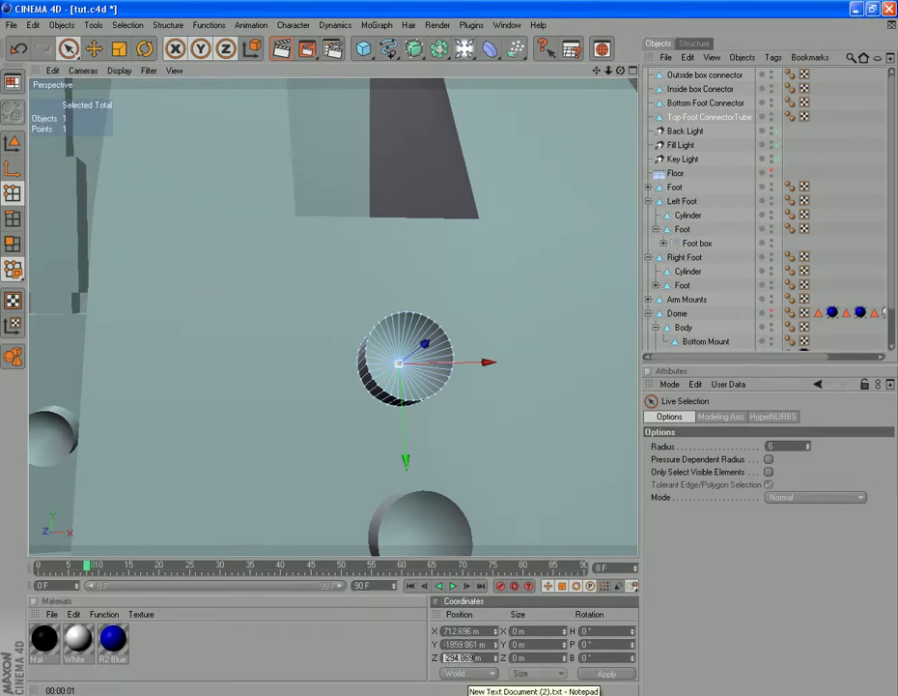
click(512, 691)
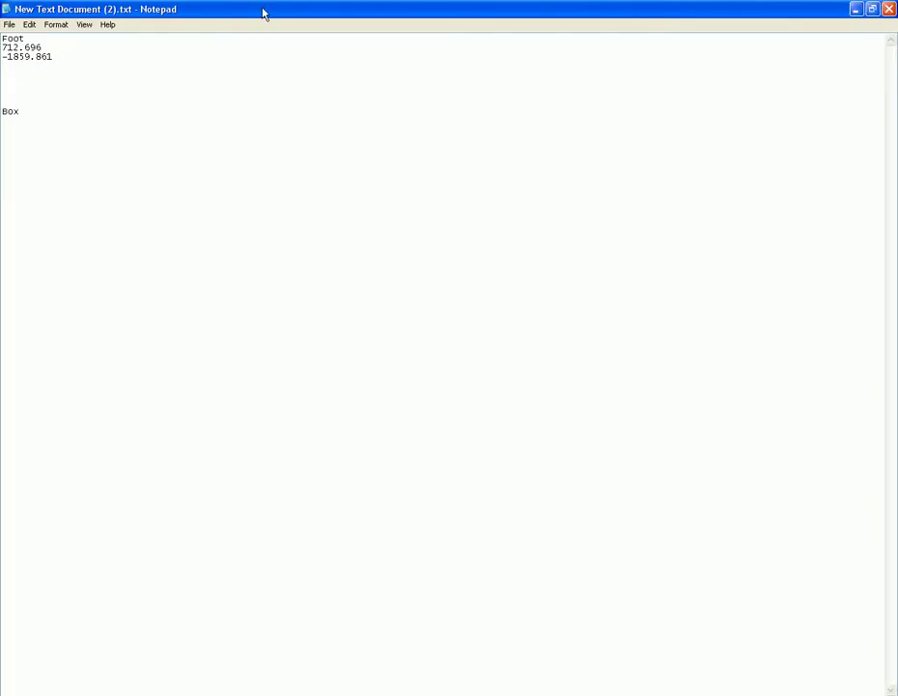
key(Return)
text(-294.869)
- Change the Foot heading to Top Footconnector and add a Bottom foot connector heading below its coordinates, with a new line under it
text(Top )
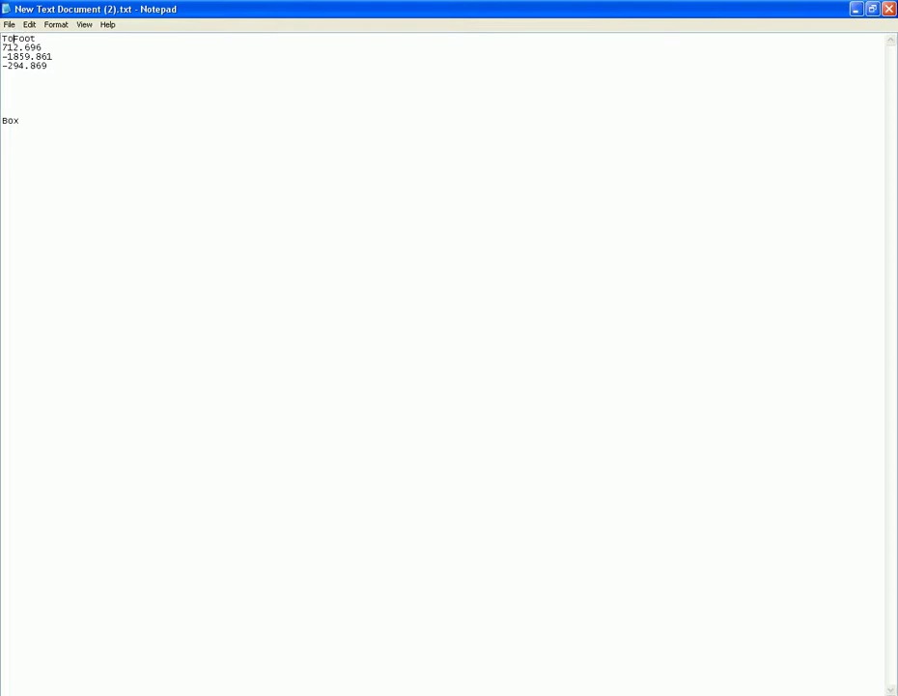
text(Foot)
text(connector)
click(5, 83)
text(Bottom foot connectore)
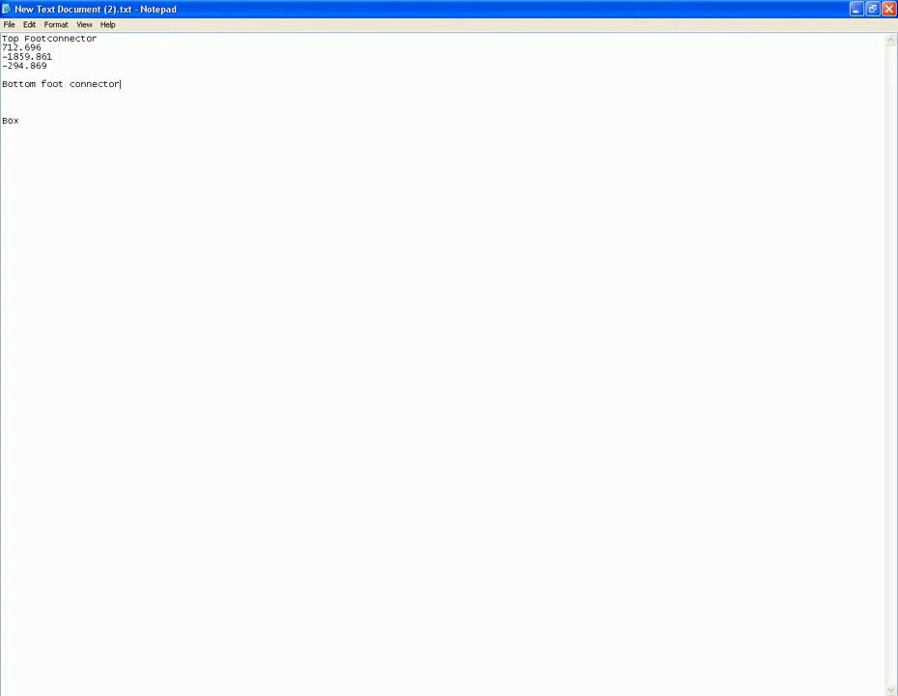
key(Return)
- Switch to CINEMA 4D and select the Bottom Foot Connector object with its centre point in view
key(alt+Tab)
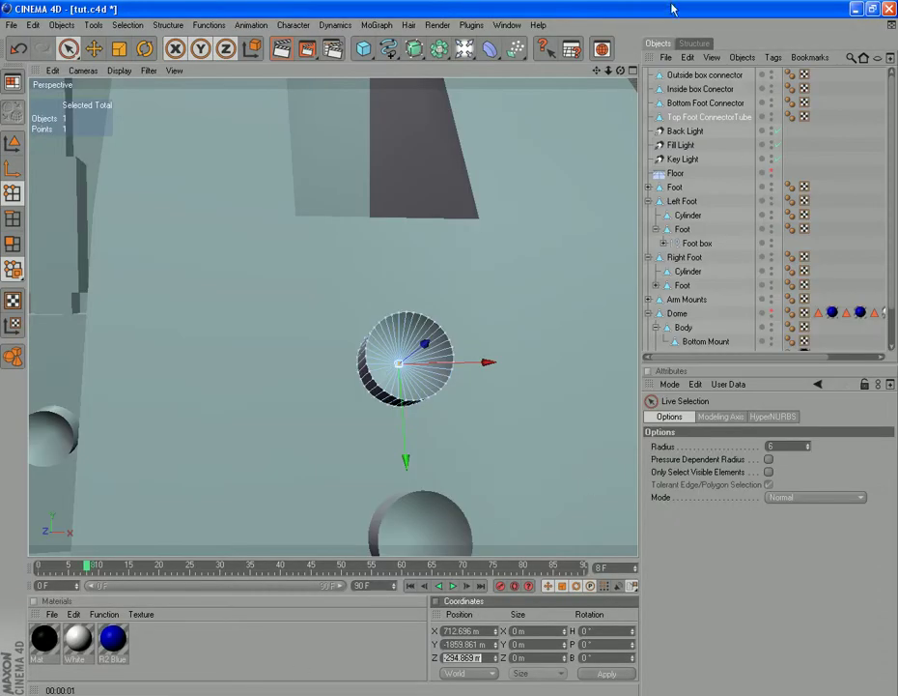
click(686, 103)
scroll(502, 474, down, 4)
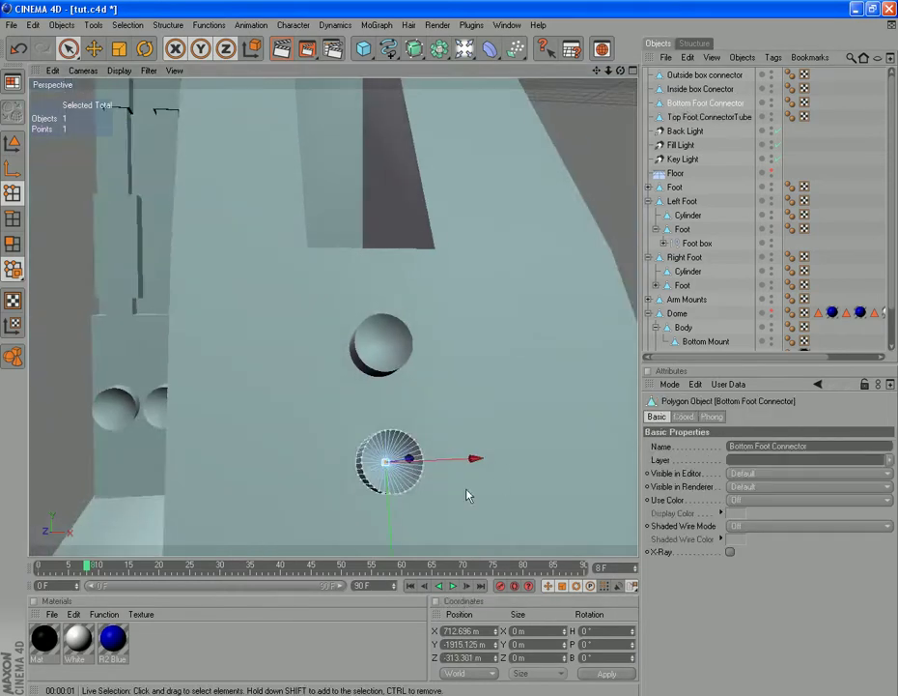